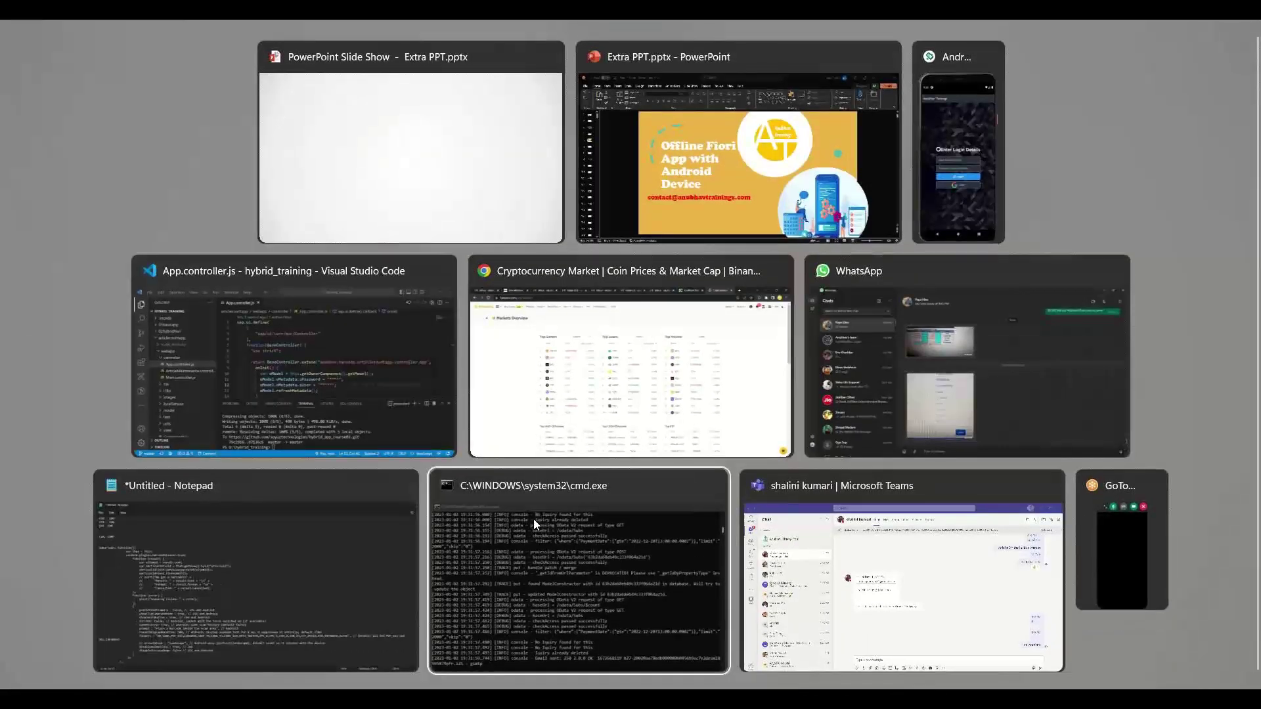
key(alt+Tab)
key(alt+Tab)
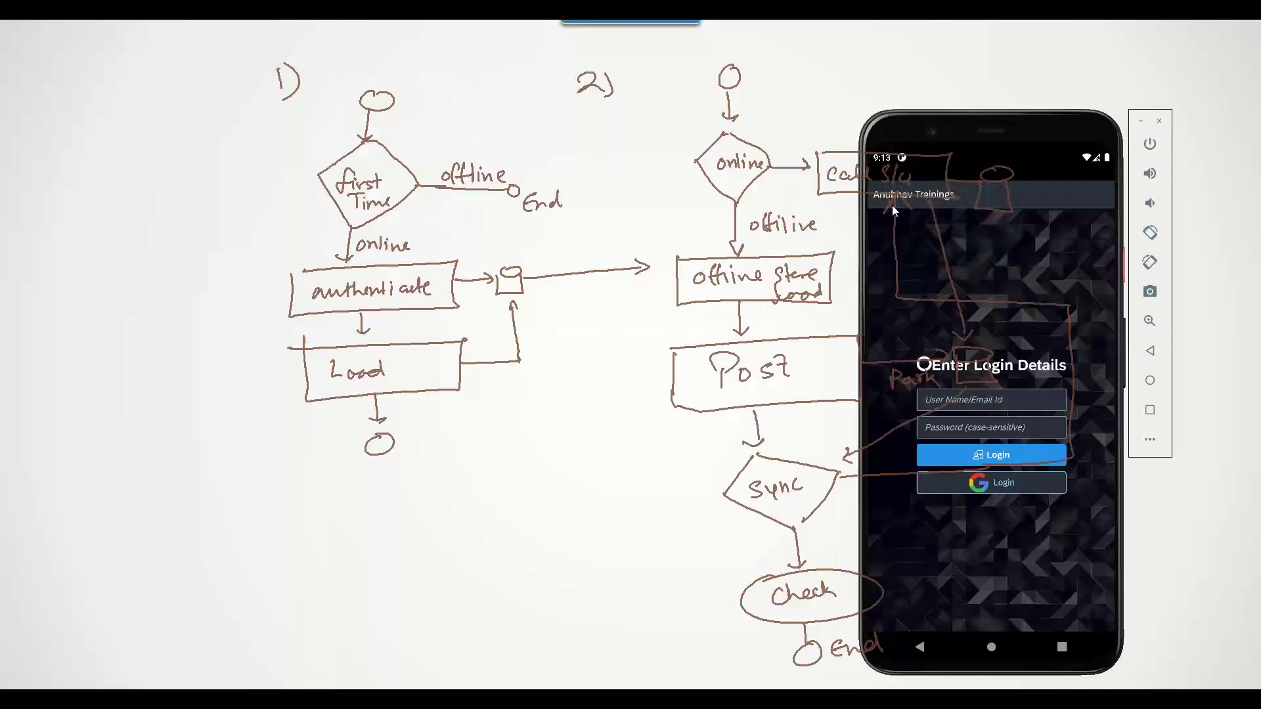
Move the emulator window to the left edge and confirm Wi-Fi is on in quick settings
drag(969, 120, 126, 109)
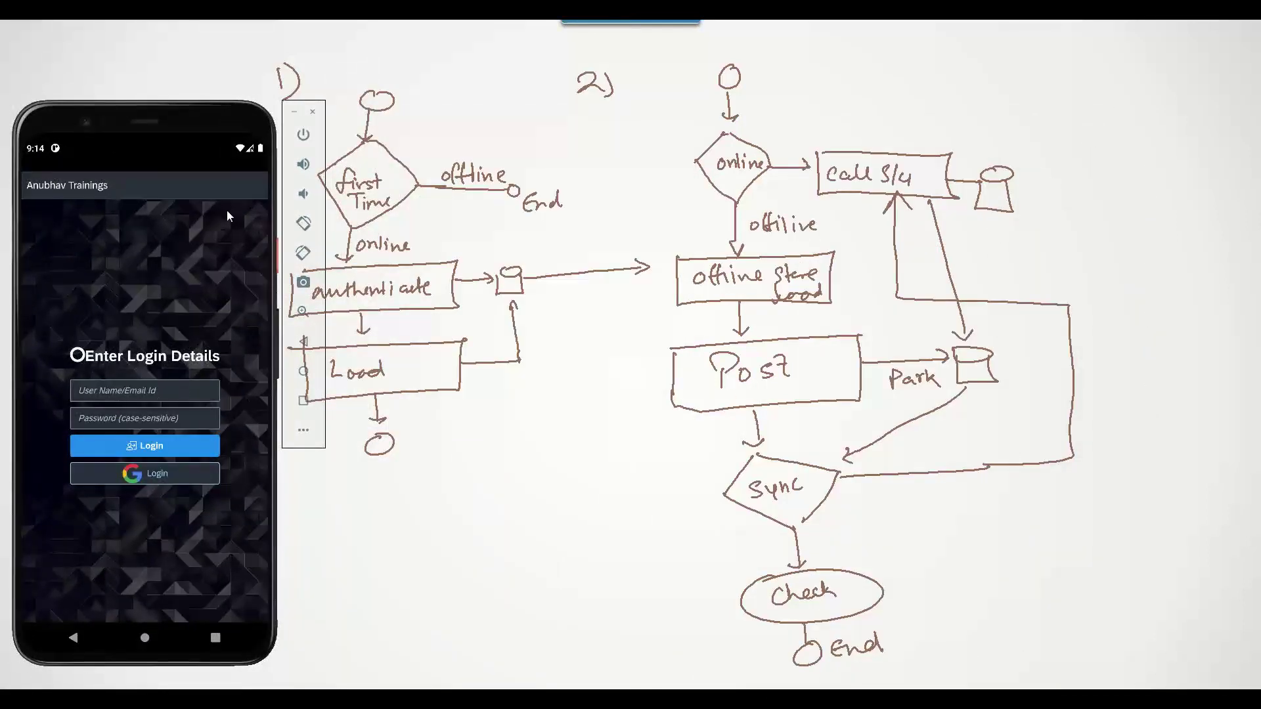
drag(195, 148, 75, 388)
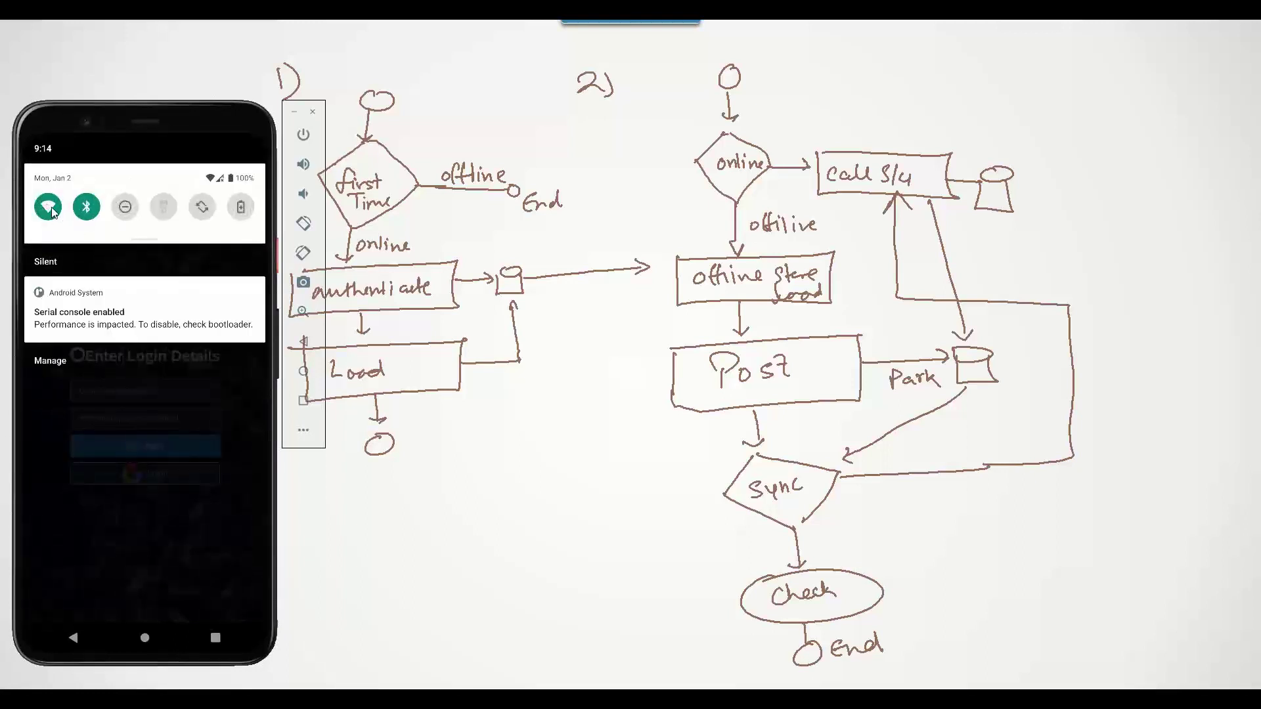
Sign in to the training app with the demo user's username and password
click(117, 392)
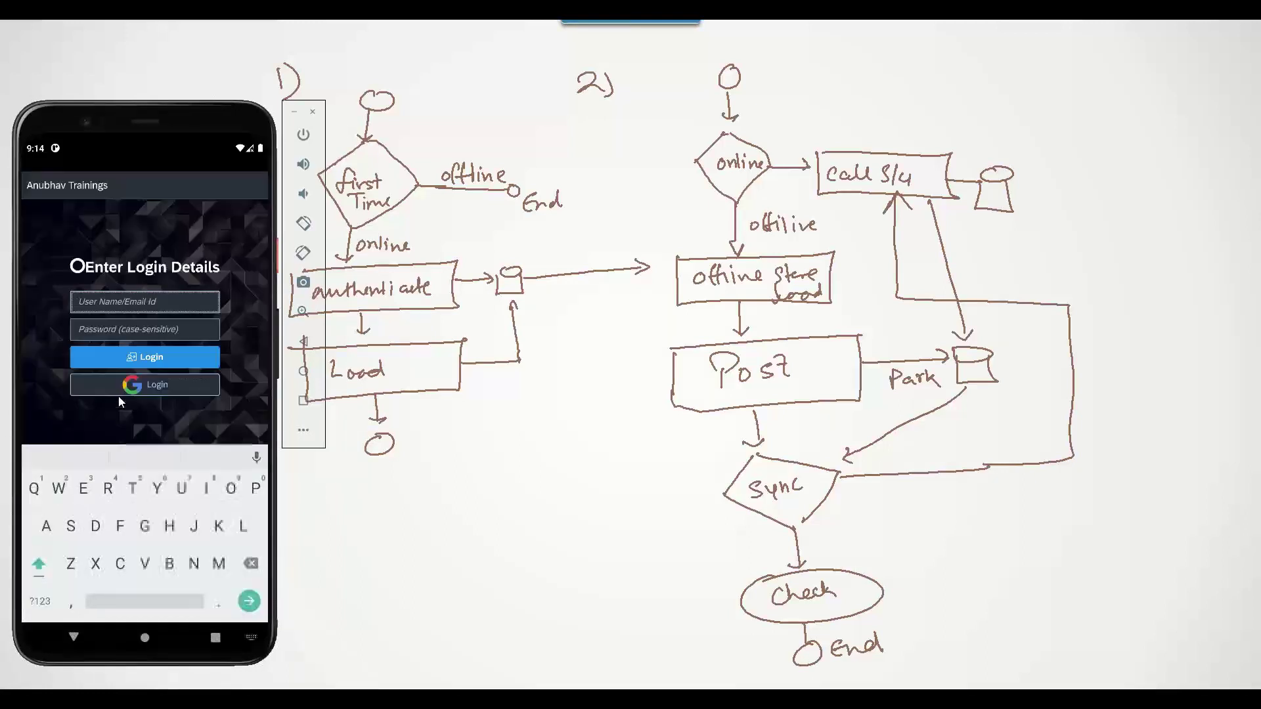
key(Tab)
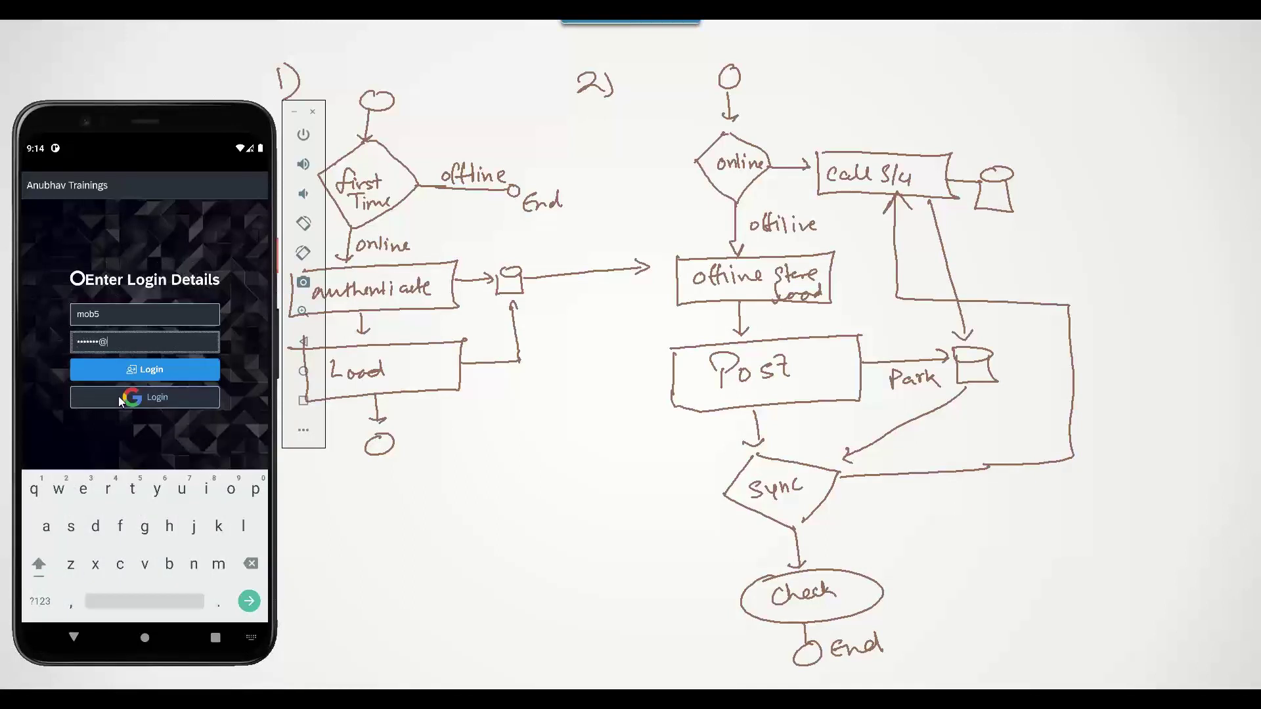
click(140, 371)
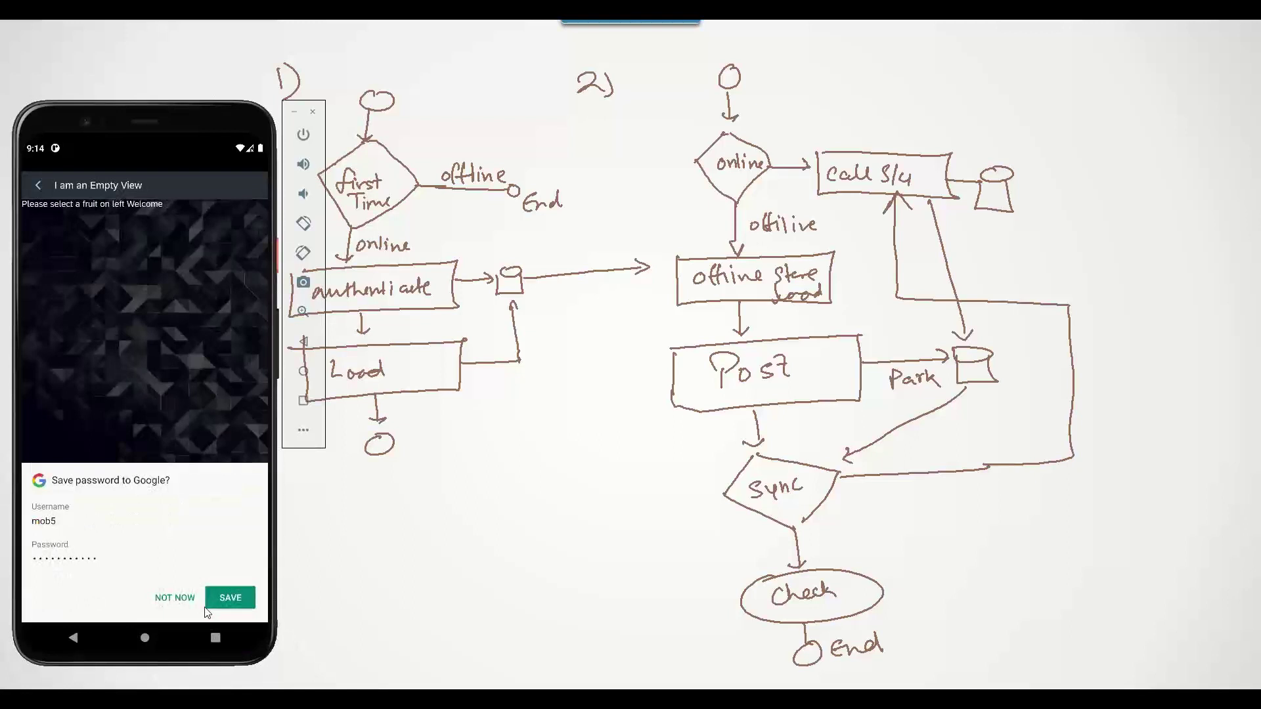
Decline saving the password, then review the Notebook Basic 17 and Notebook Basic 18 details
click(187, 600)
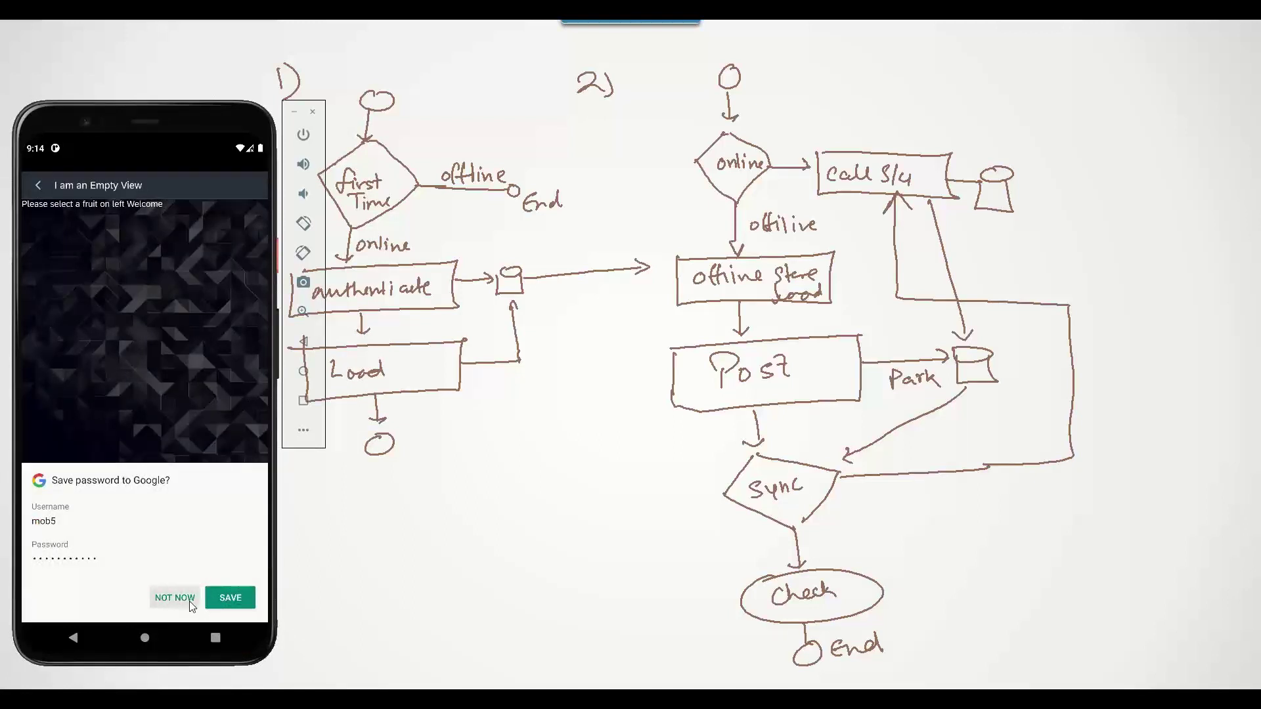
click(39, 186)
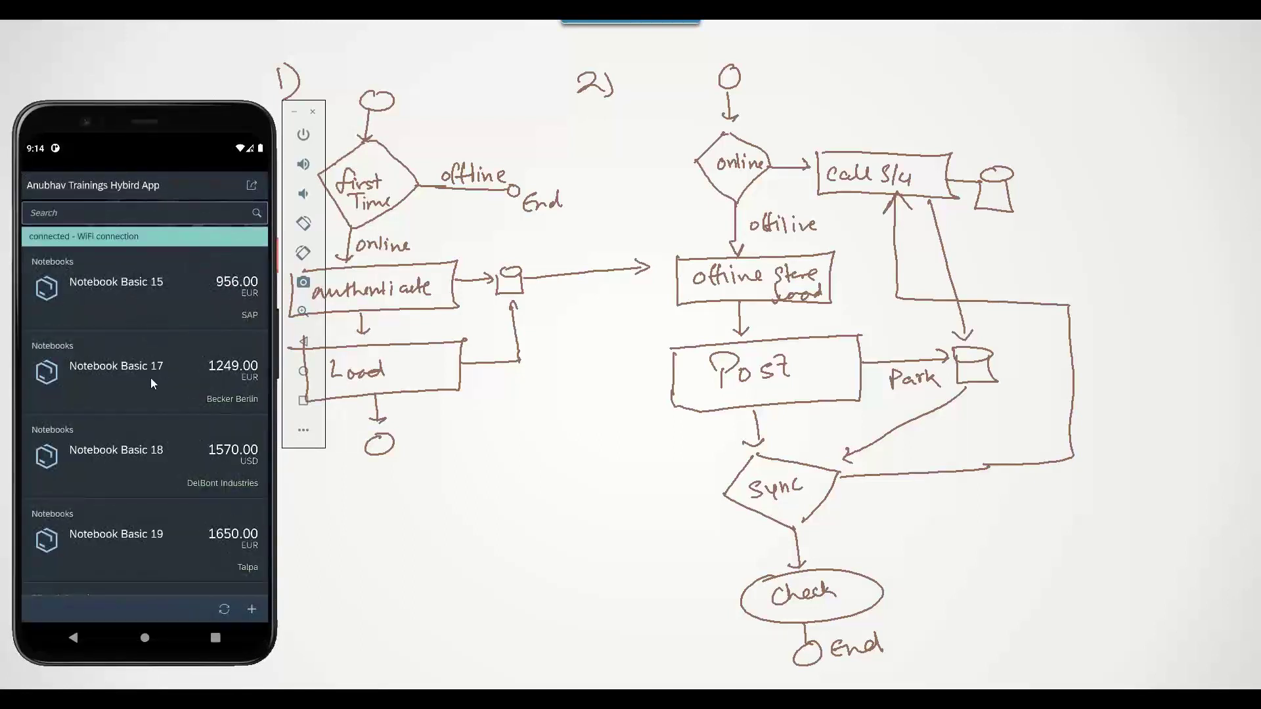
click(151, 377)
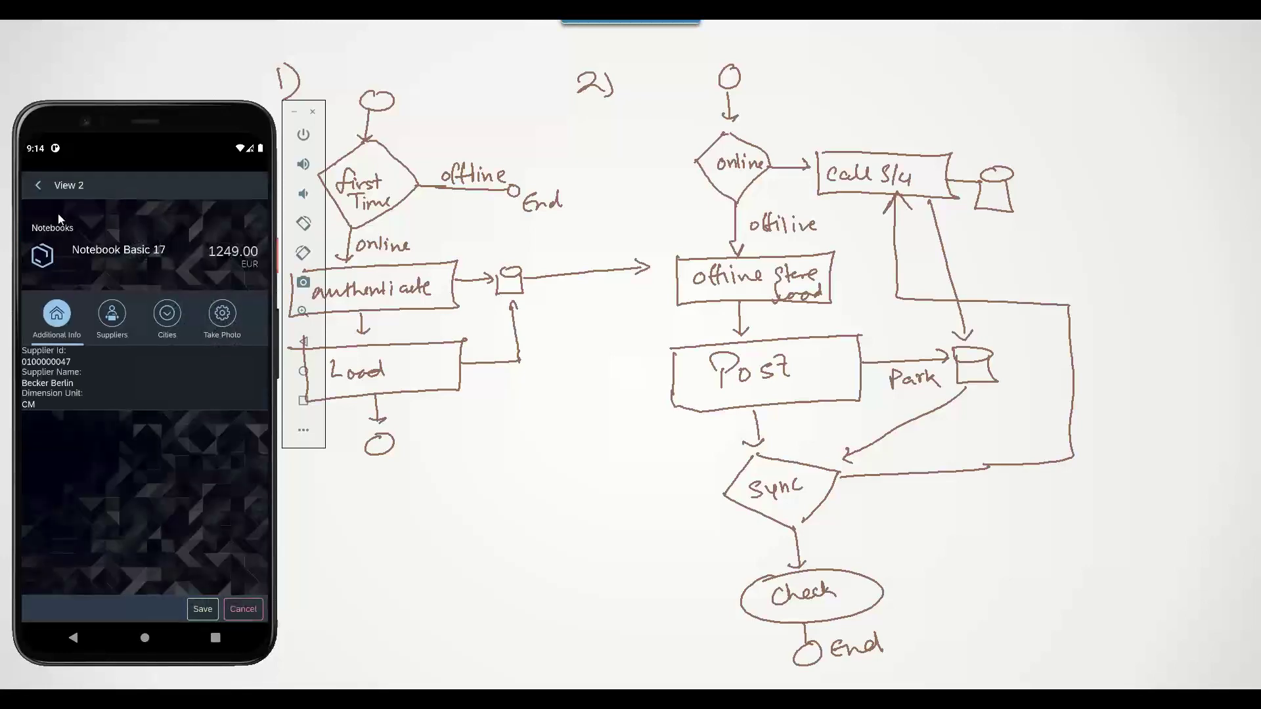
click(34, 187)
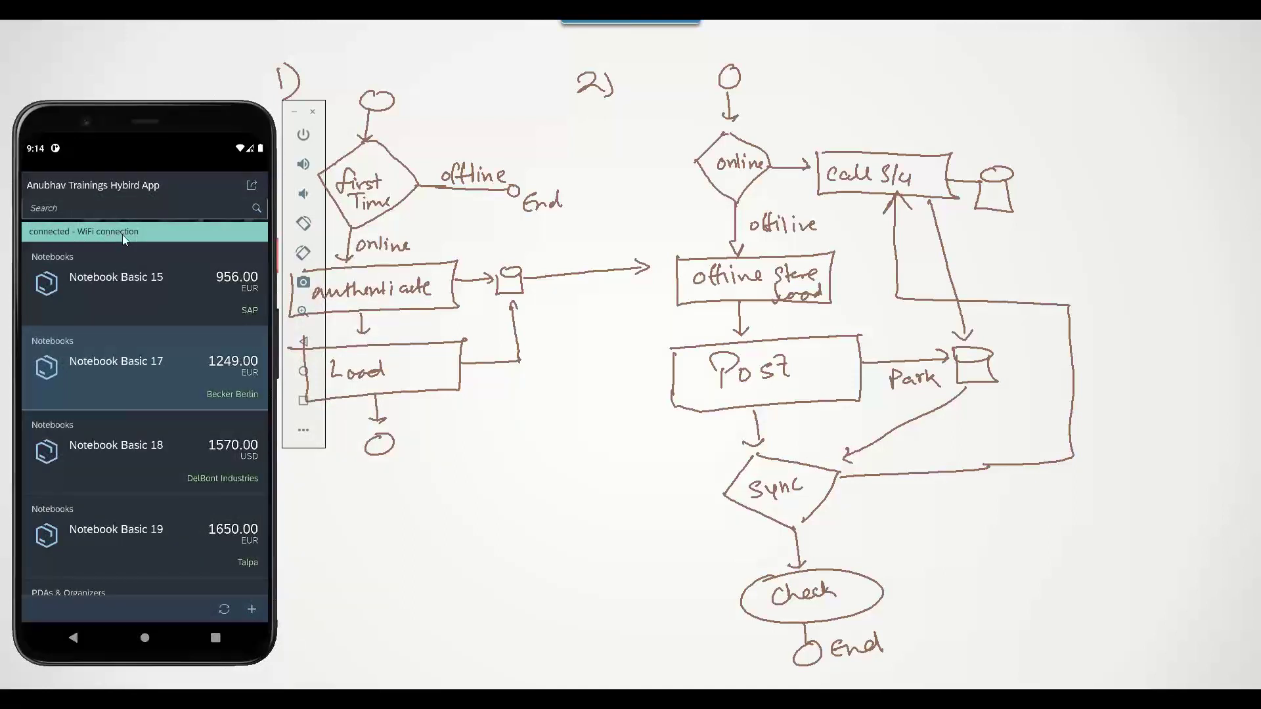
click(145, 458)
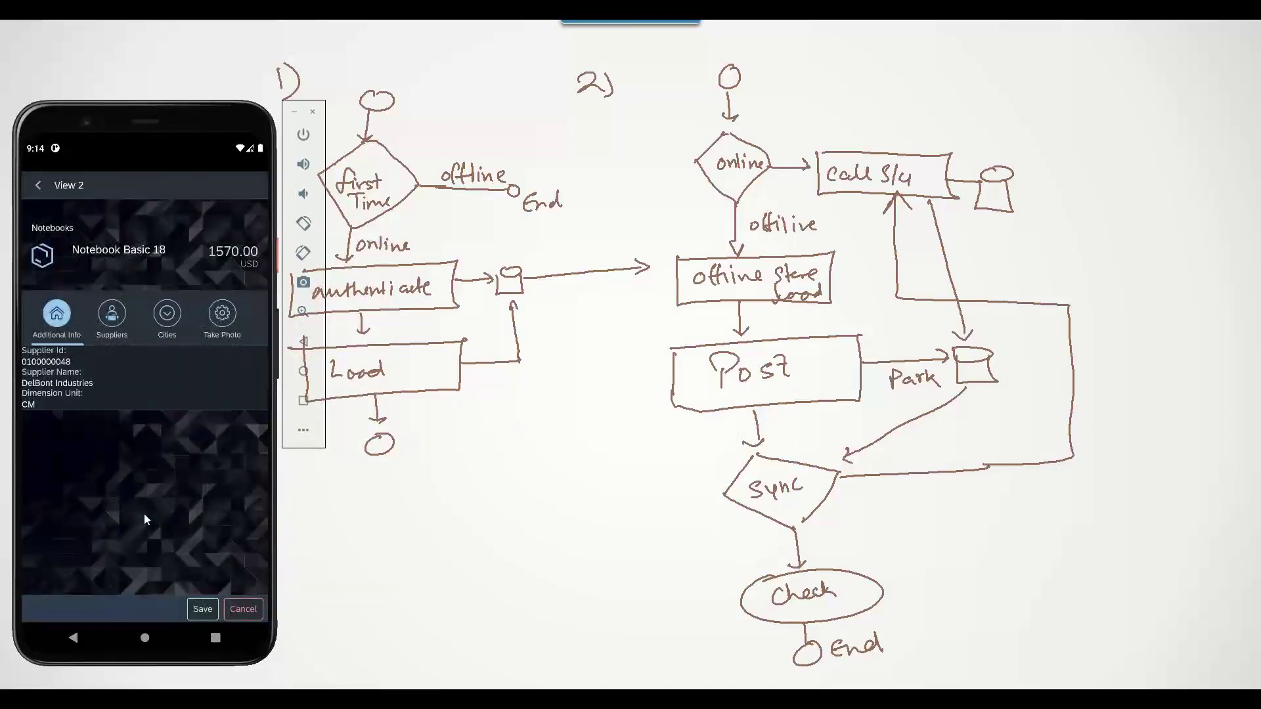
click(38, 187)
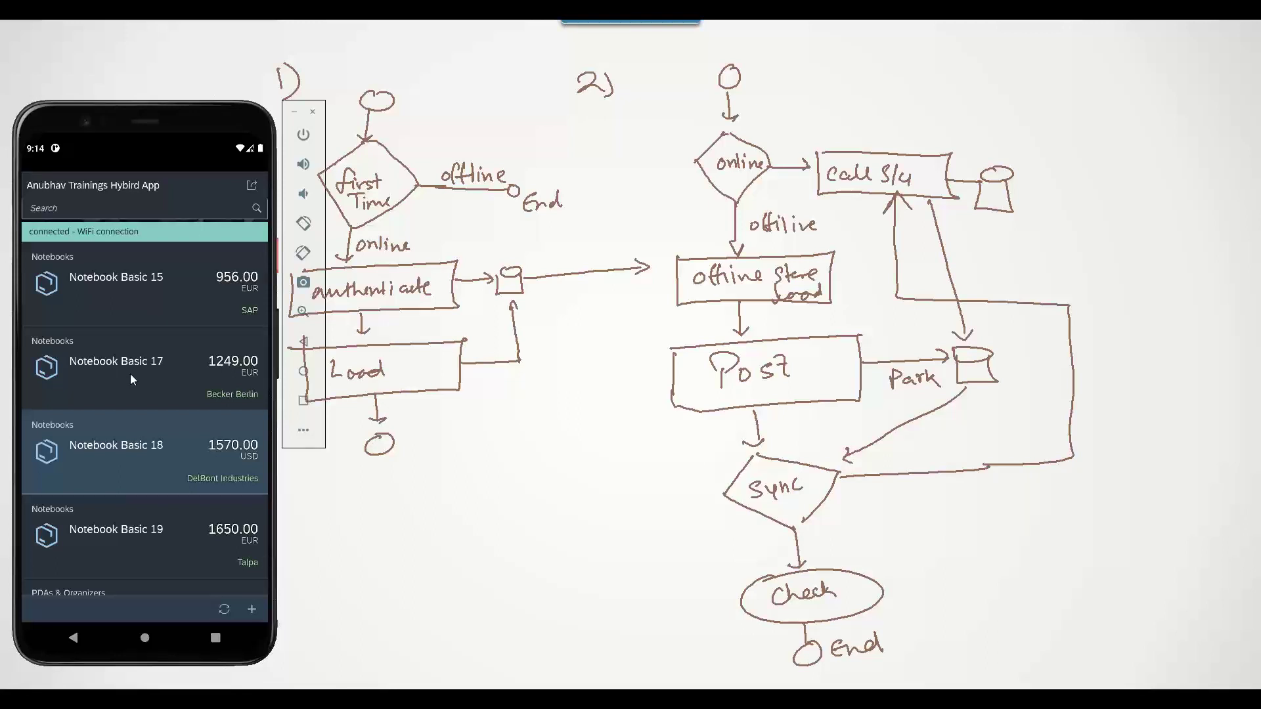
Turn Wi-Fi off in quick settings and swipe the training app away from Recents
drag(96, 151, 92, 368)
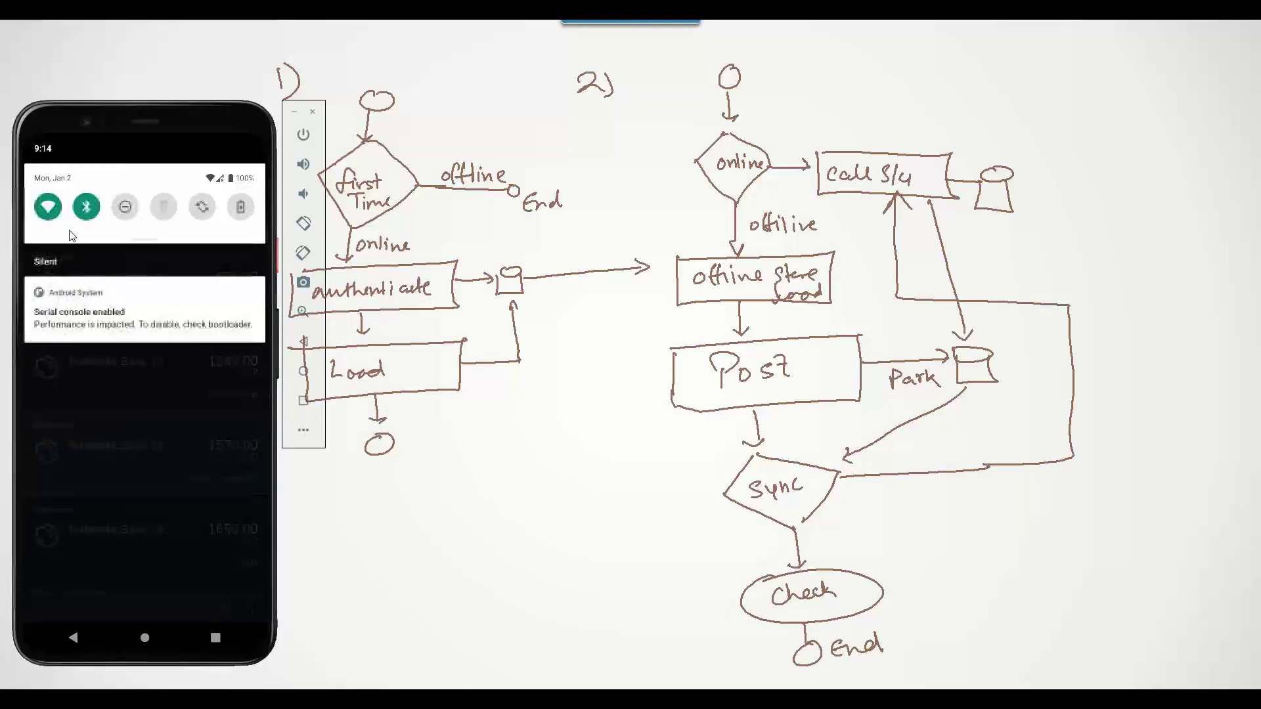
click(47, 207)
click(85, 405)
click(215, 637)
drag(176, 478, 164, 250)
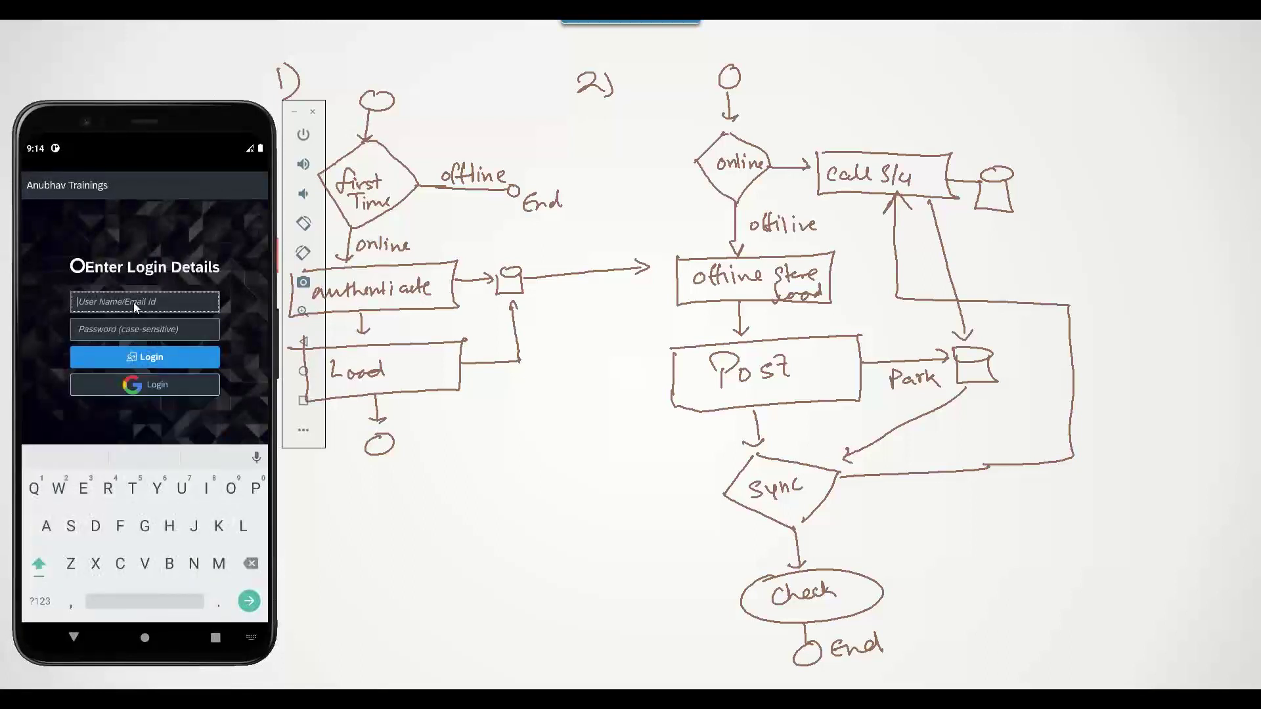
Enter the demo user's username and password again in the relaunched app
text(mob5)
key(Tab)
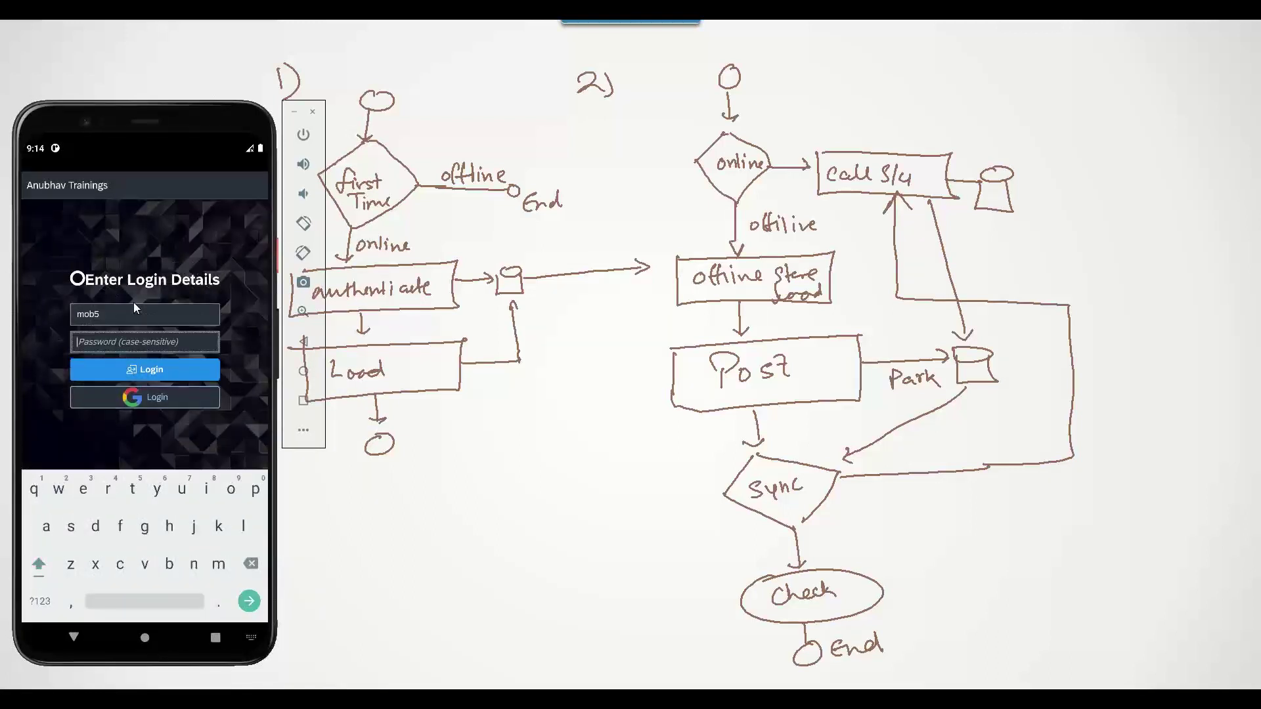
Log in offline, declining the save-password prompt and dismissing the preferences notice
click(142, 367)
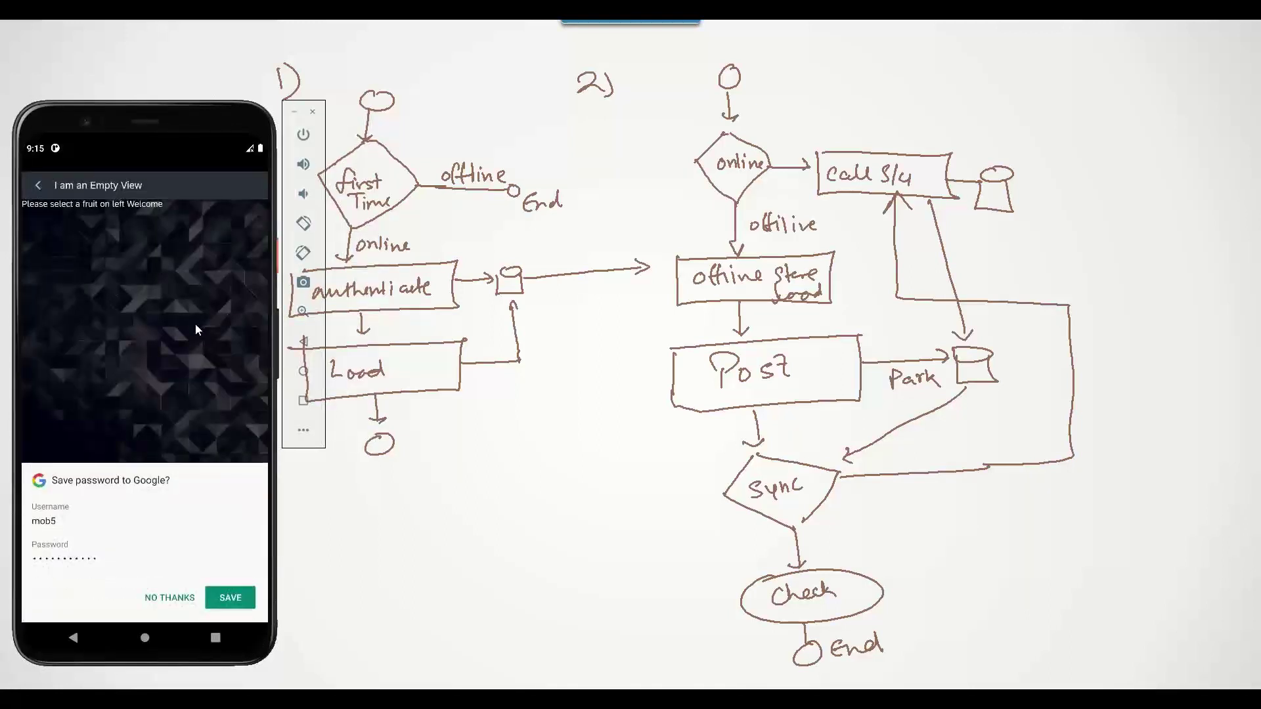
click(182, 599)
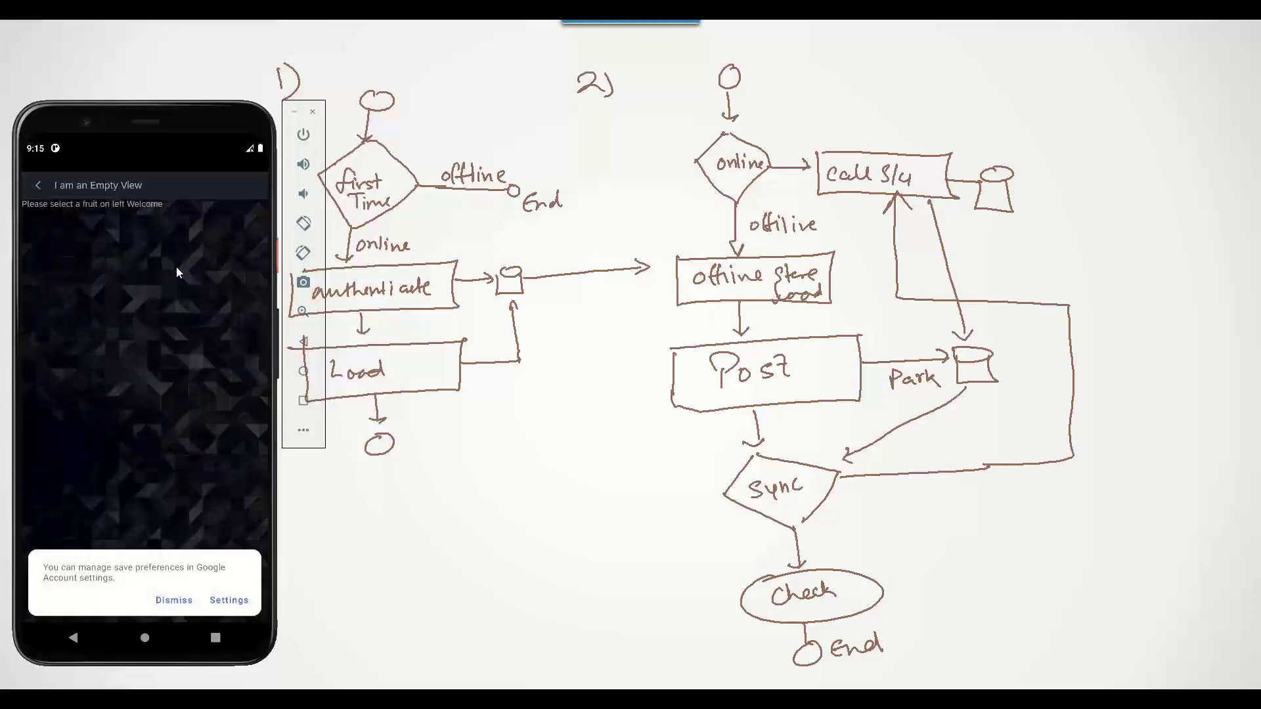
click(182, 601)
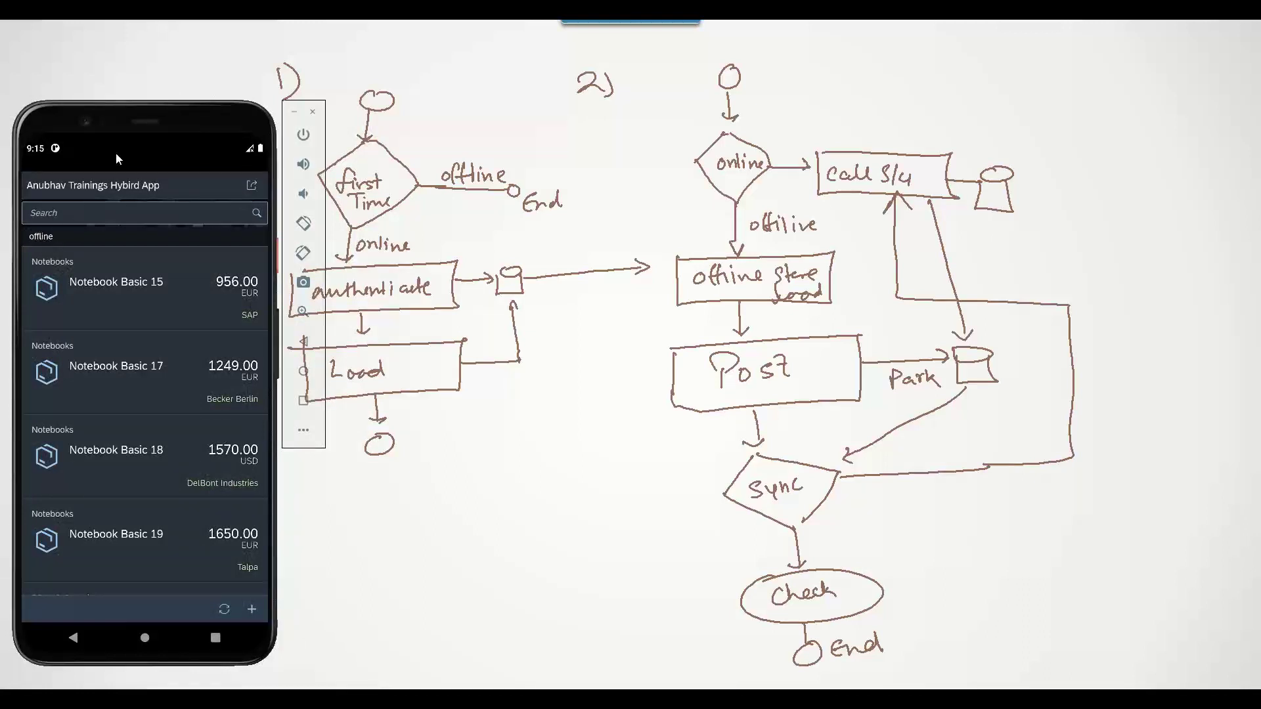
Confirm Wi-Fi is off in quick settings and scroll the offline product list
drag(118, 151, 132, 331)
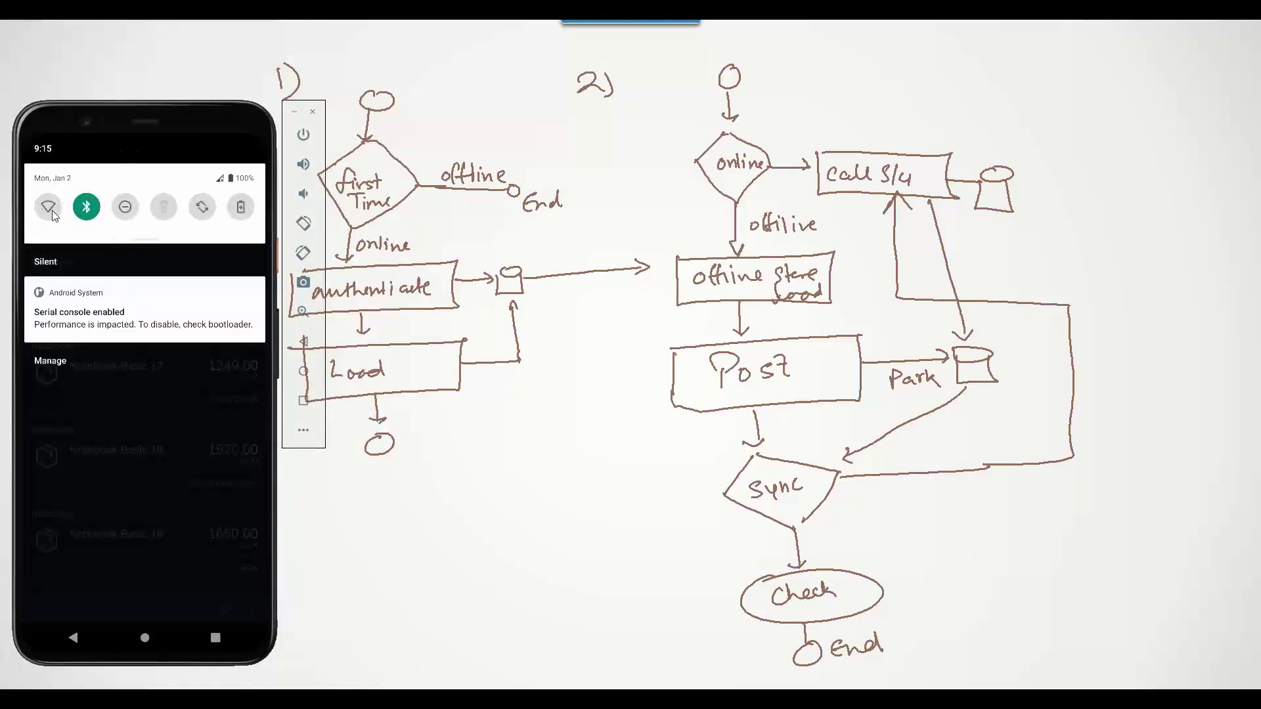
click(180, 425)
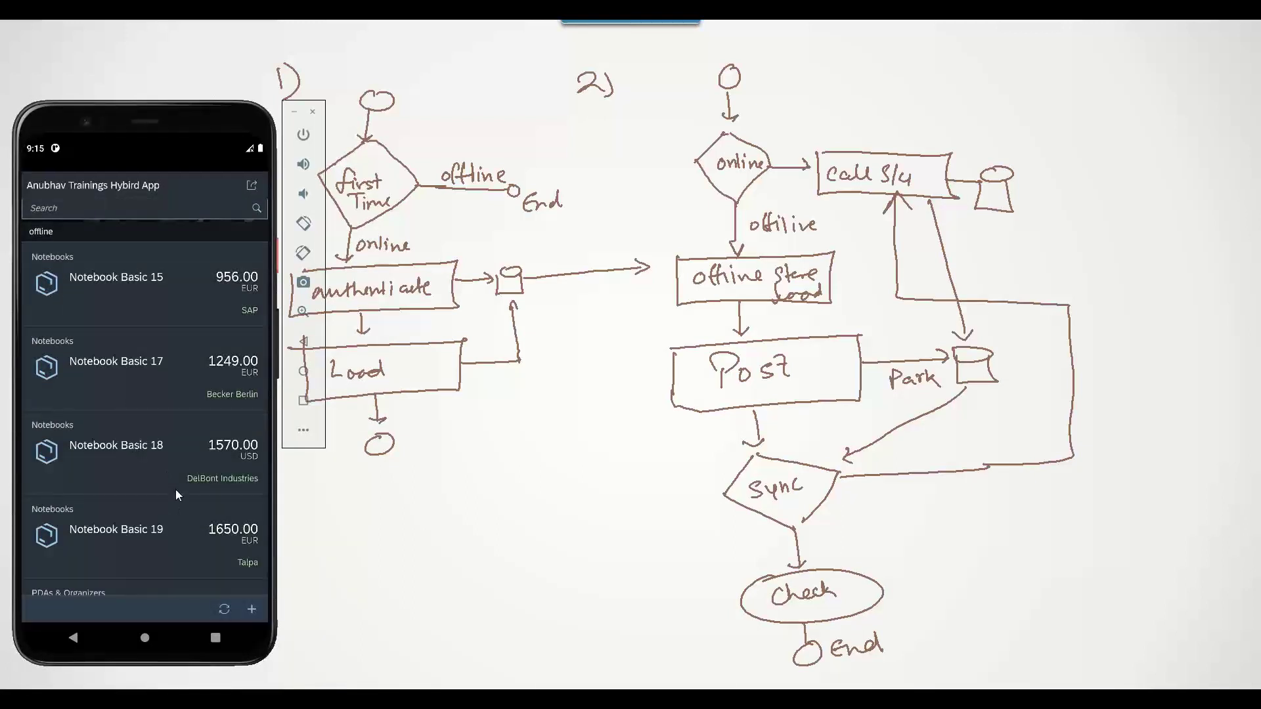
drag(175, 490, 154, 510)
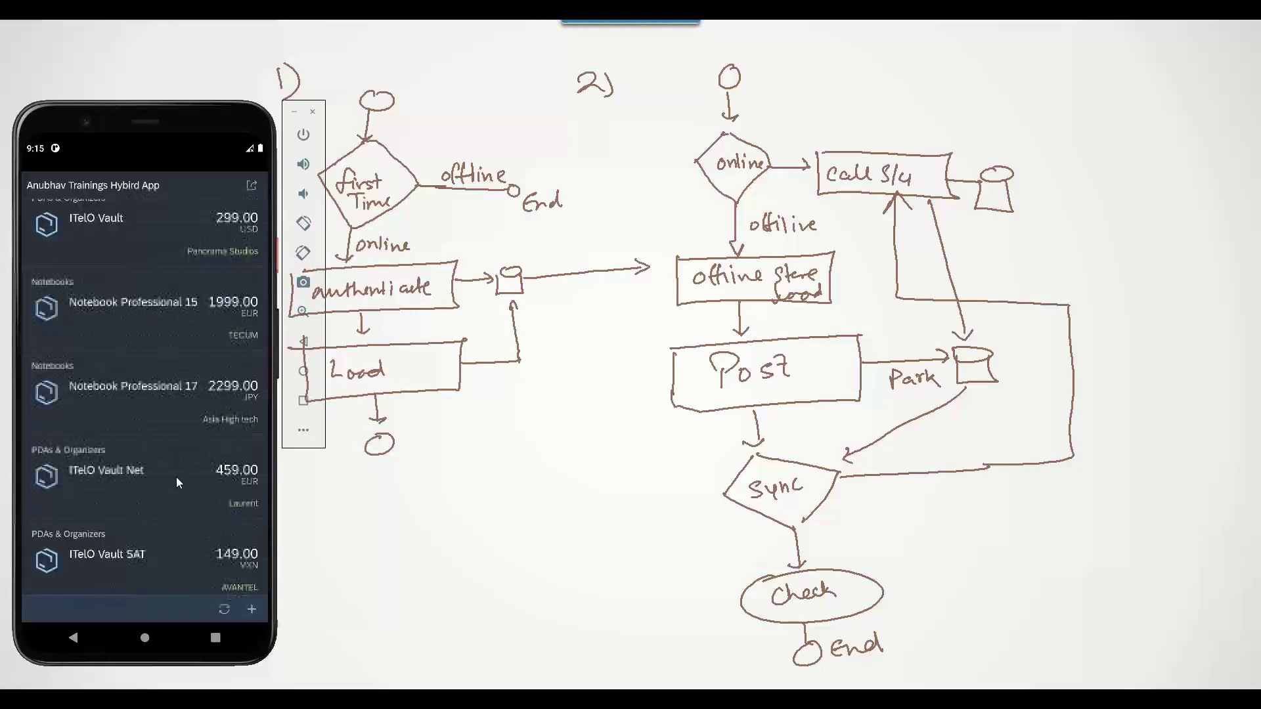
Start a new product with Product Id OF-2024, name Offline and a description
click(253, 614)
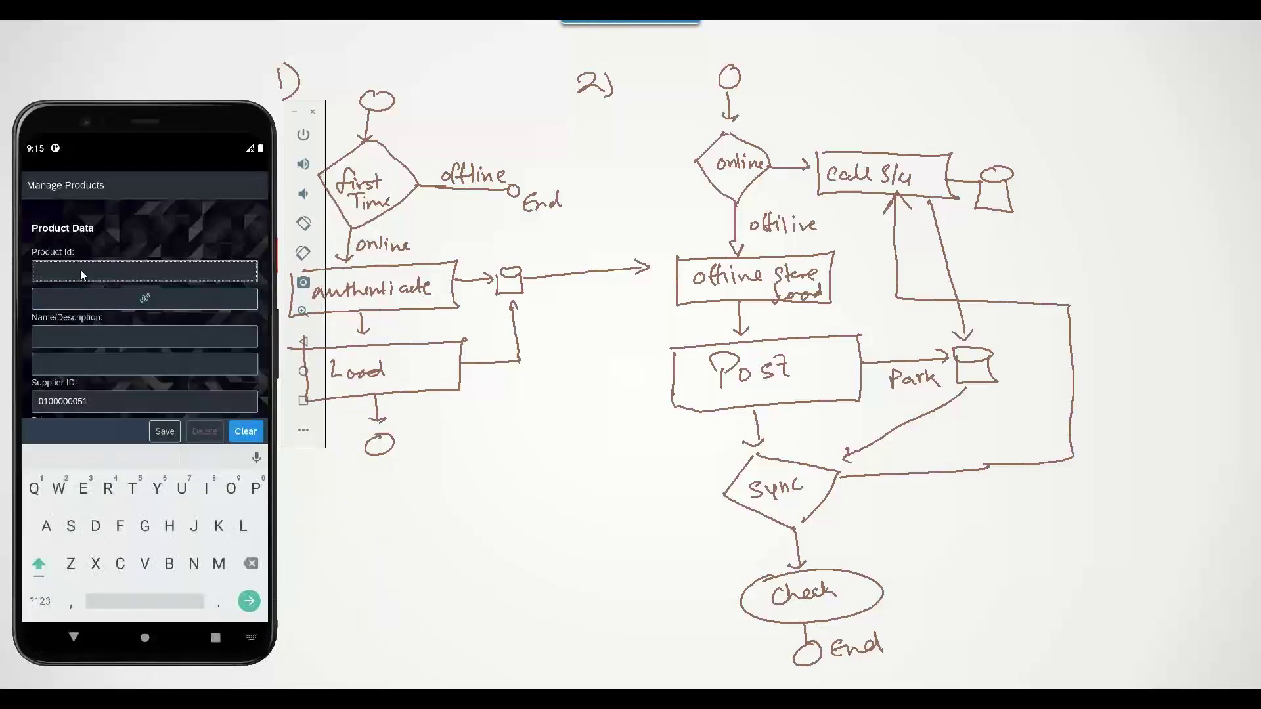
text(OF-2024)
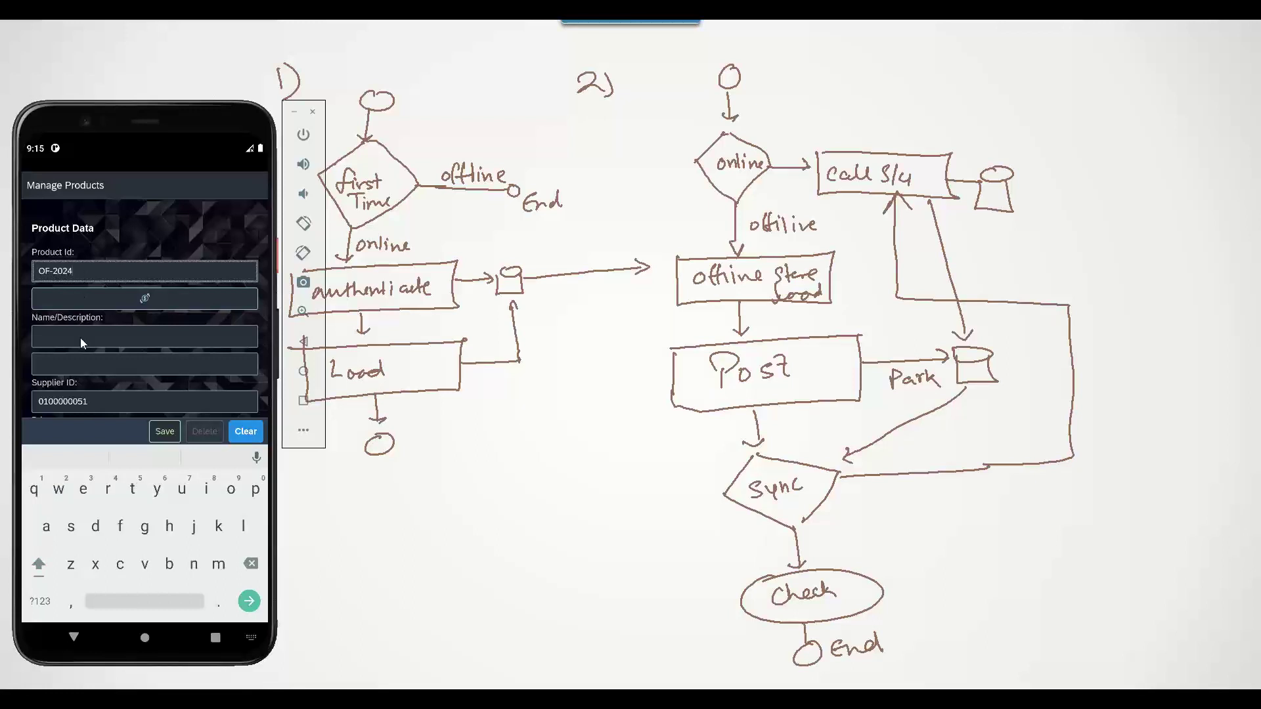
click(80, 338)
text(Offline)
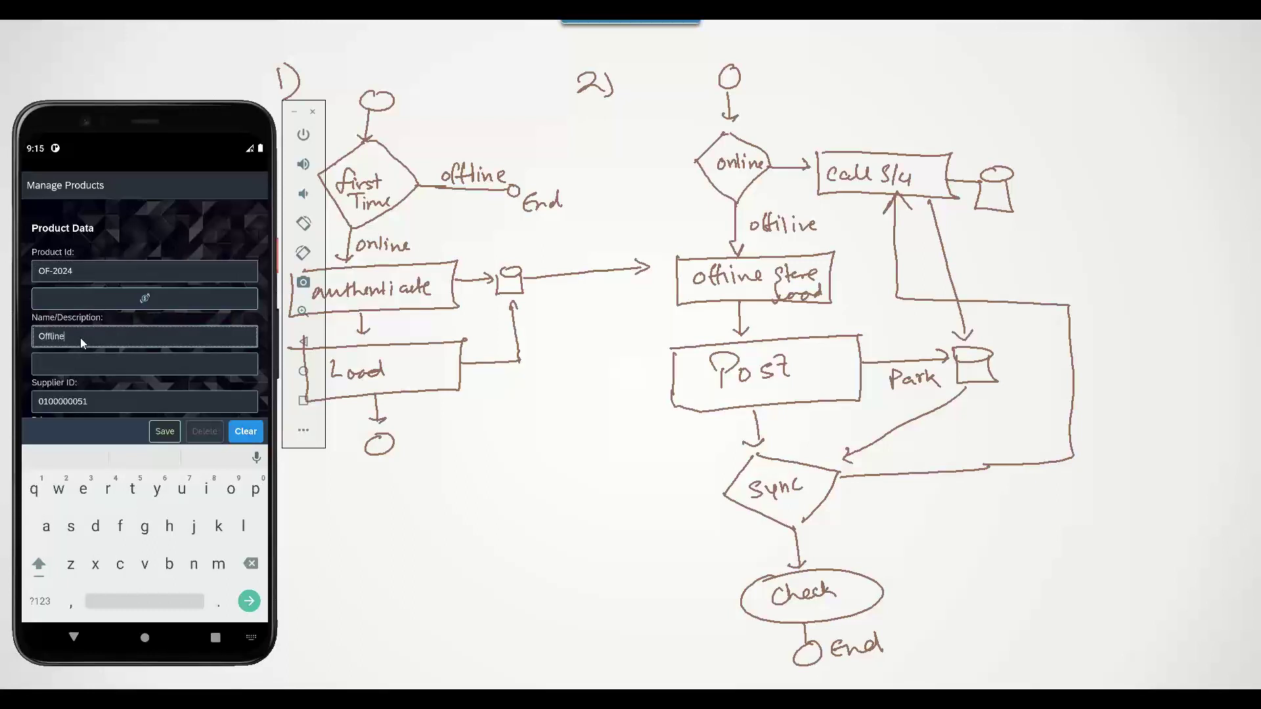
click(95, 362)
text(a)
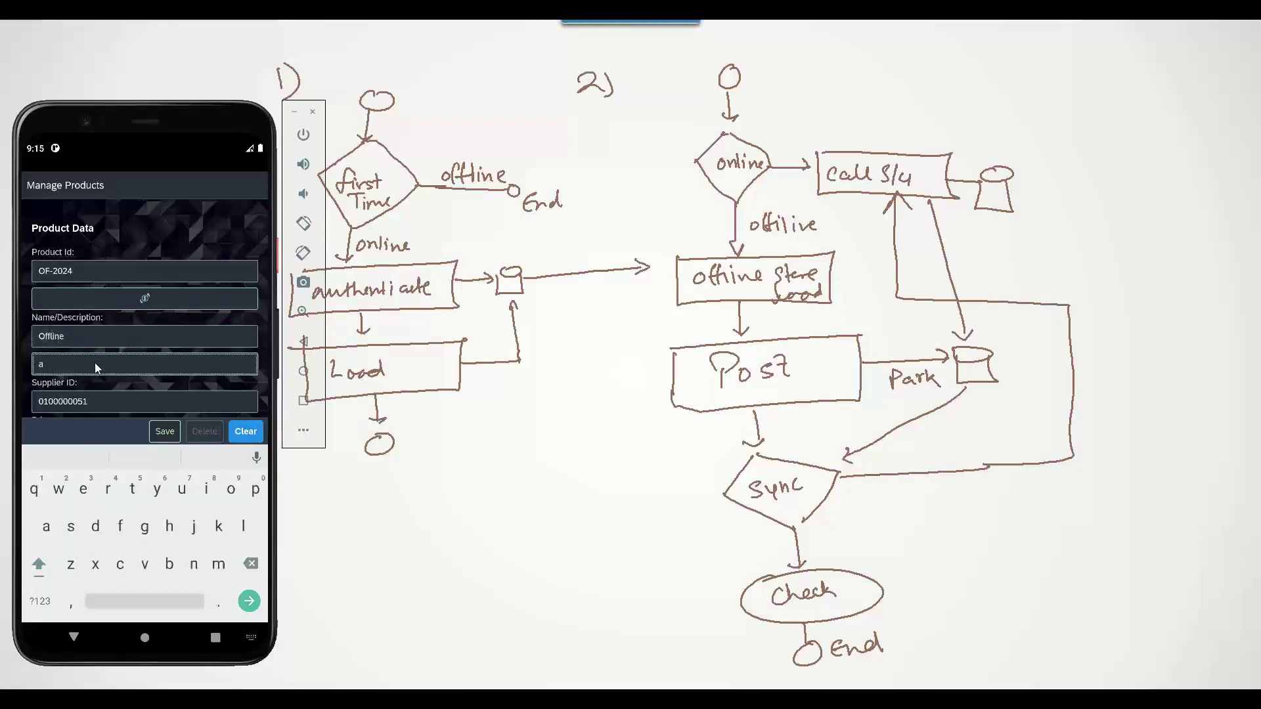
text(nubhav Trainings)
scroll(141, 372, down, 1)
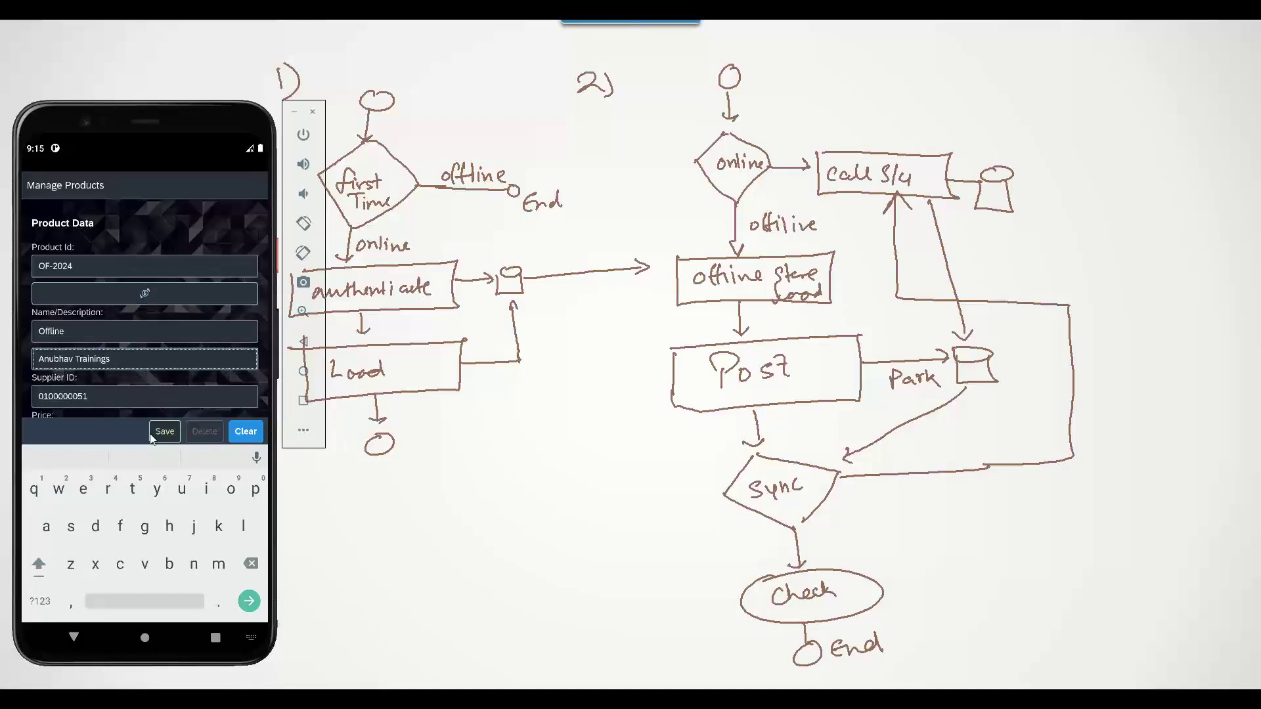
click(77, 632)
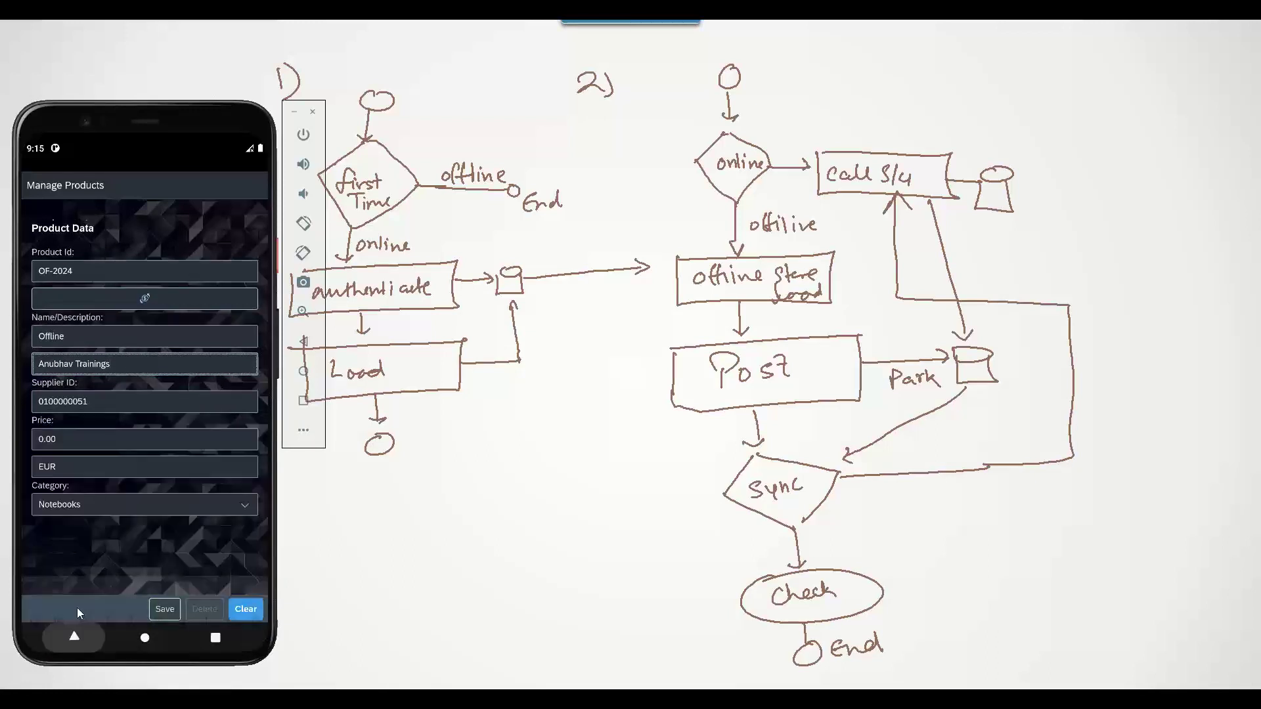
Set the price to 20 and save the product offline
click(38, 438)
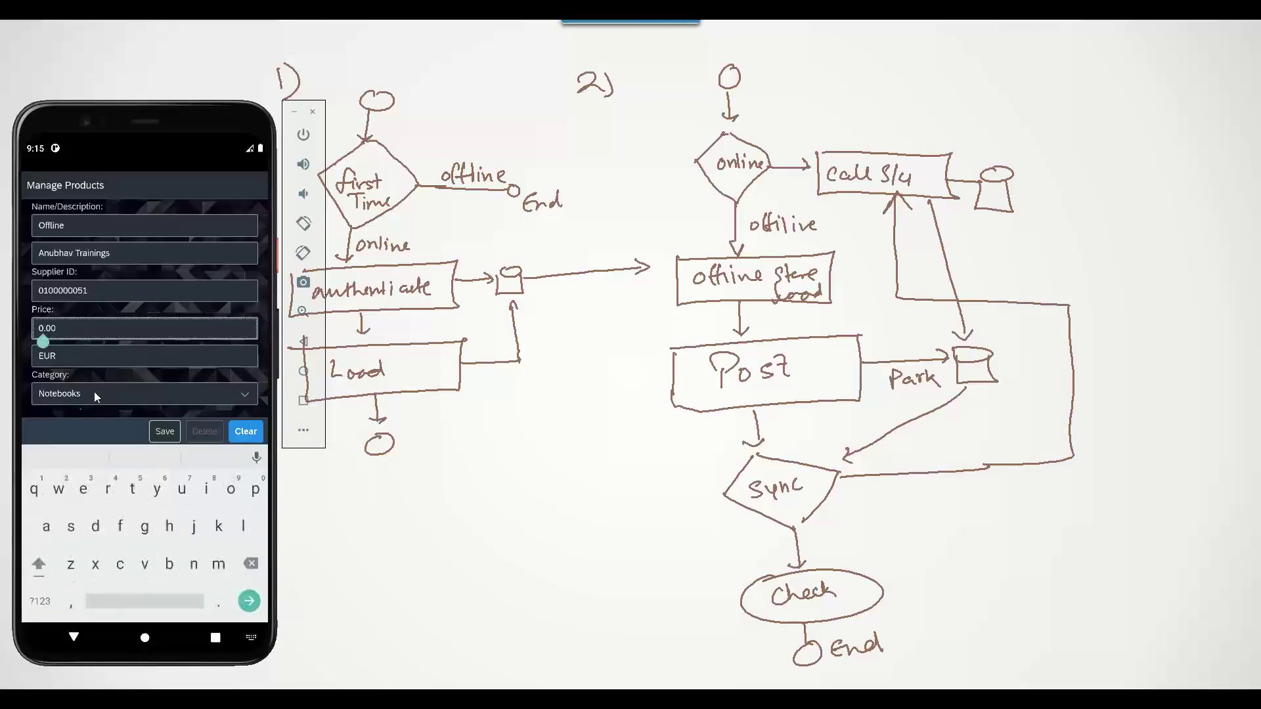
text(2)
key(BackSpace)
key(BackSpace)
text(20)
click(174, 439)
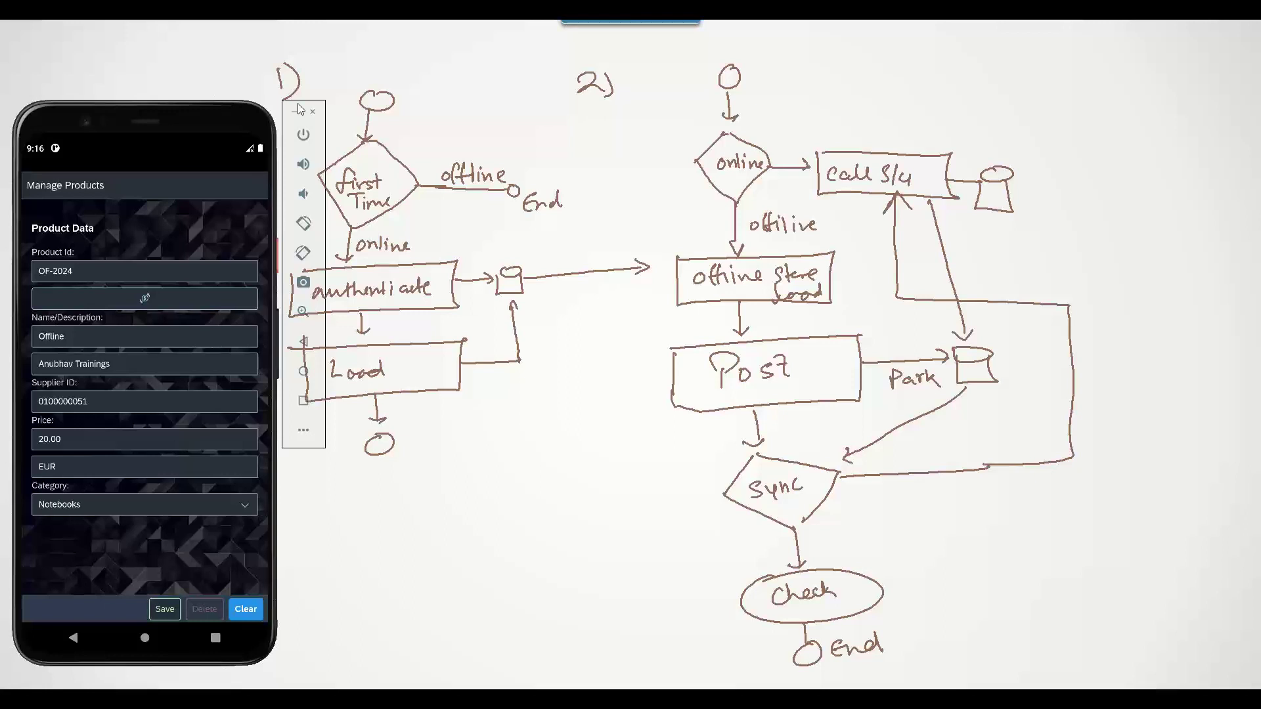
Check connectivity in quick settings, then leave the product form with Android back
drag(219, 156, 164, 328)
drag(109, 398, 126, 225)
click(71, 639)
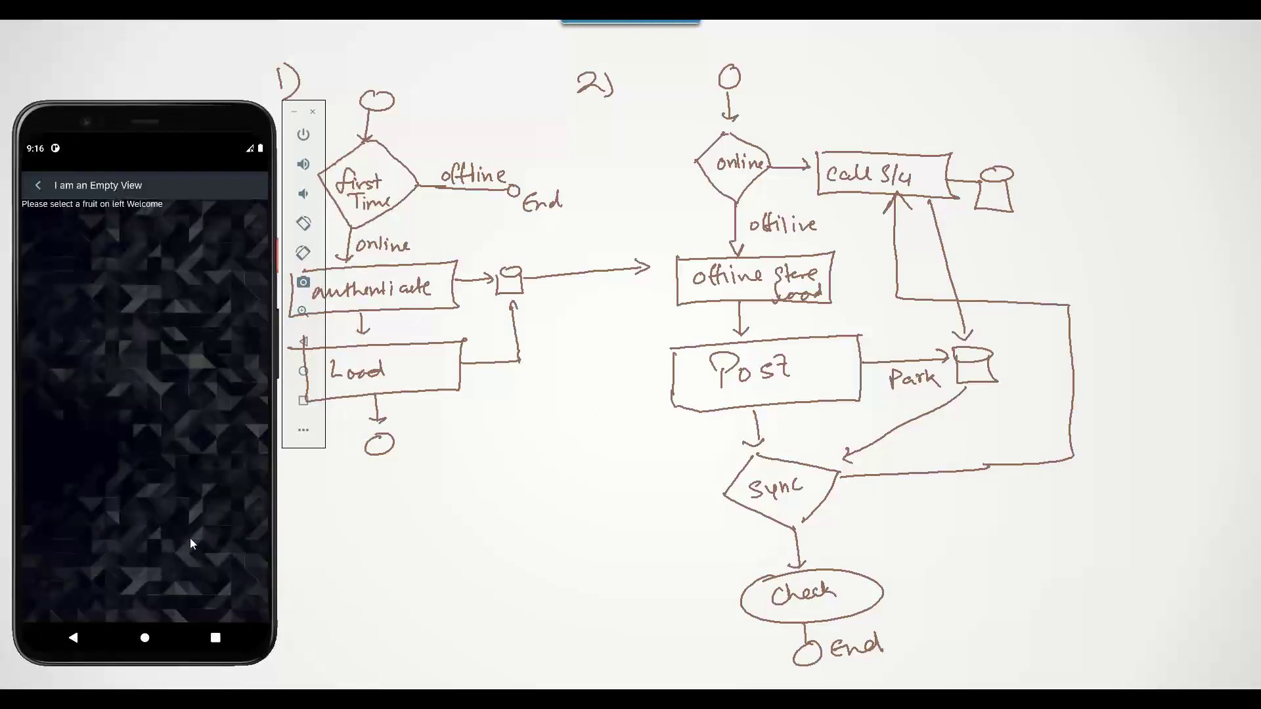
Return to the product list and open the Offline Store Sync Status page
click(41, 190)
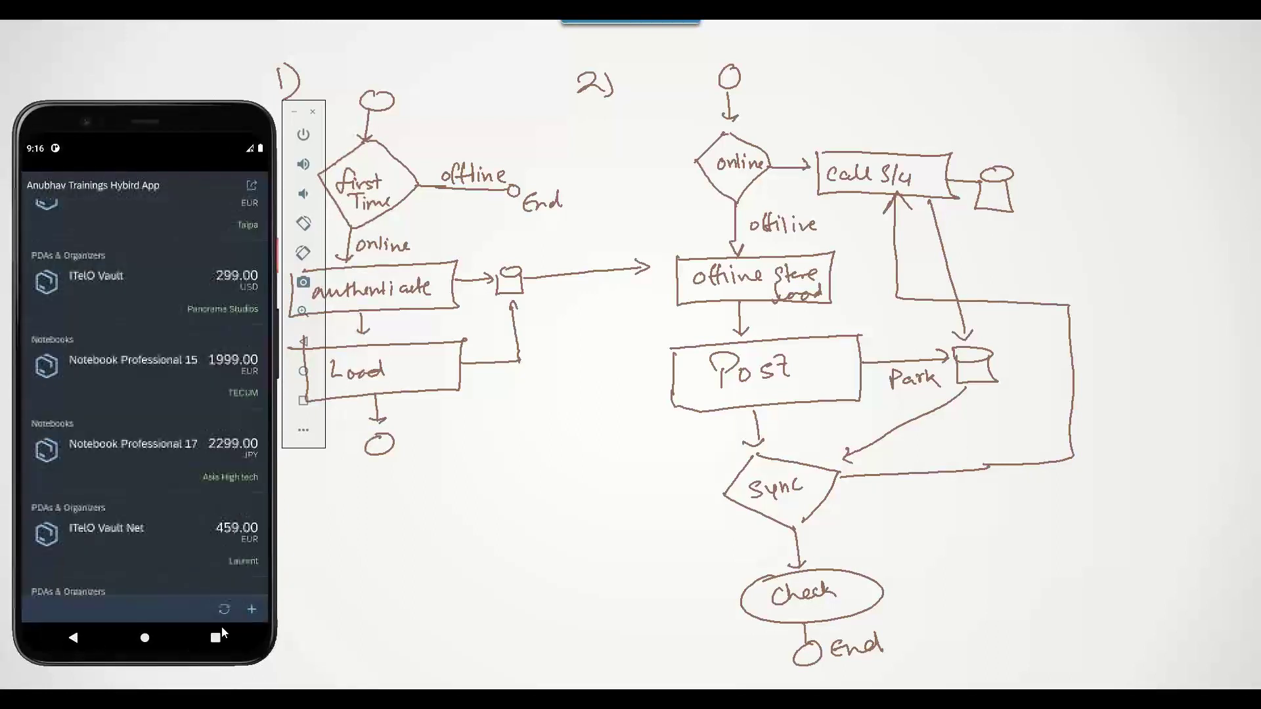
click(223, 611)
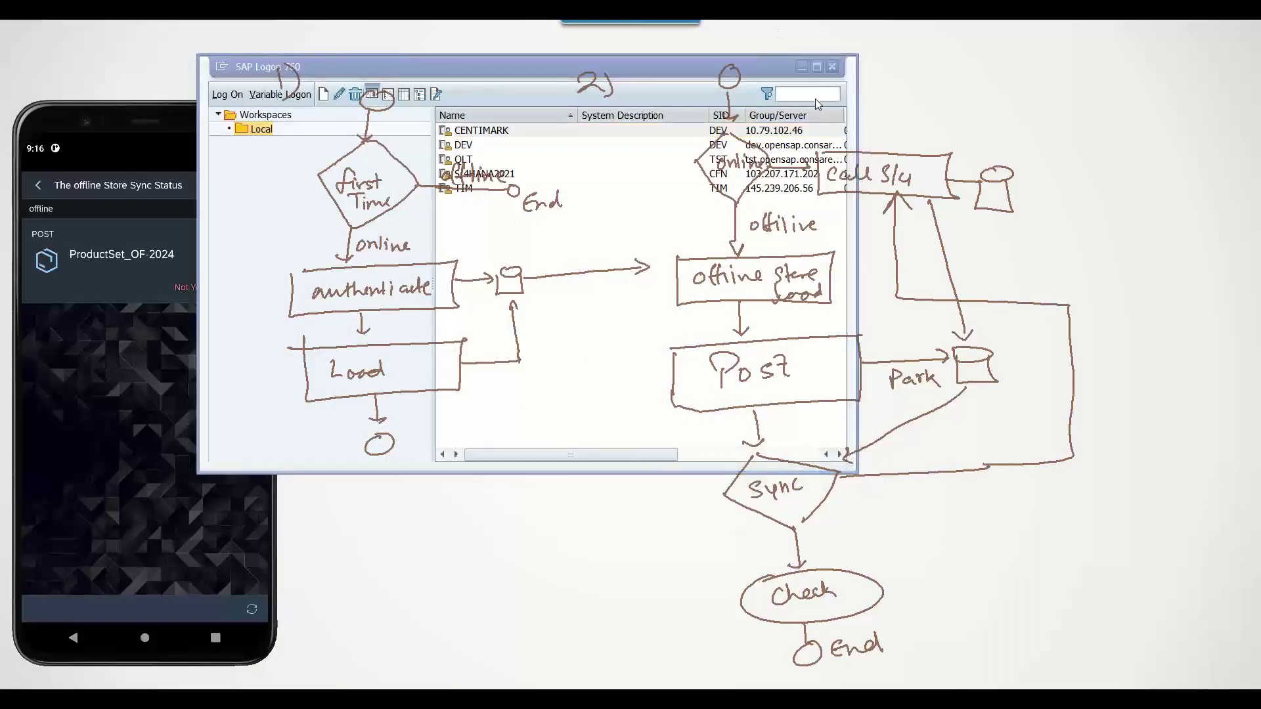
Log on to the S/4HANA2021 system with the demo user's credentials
click(483, 174)
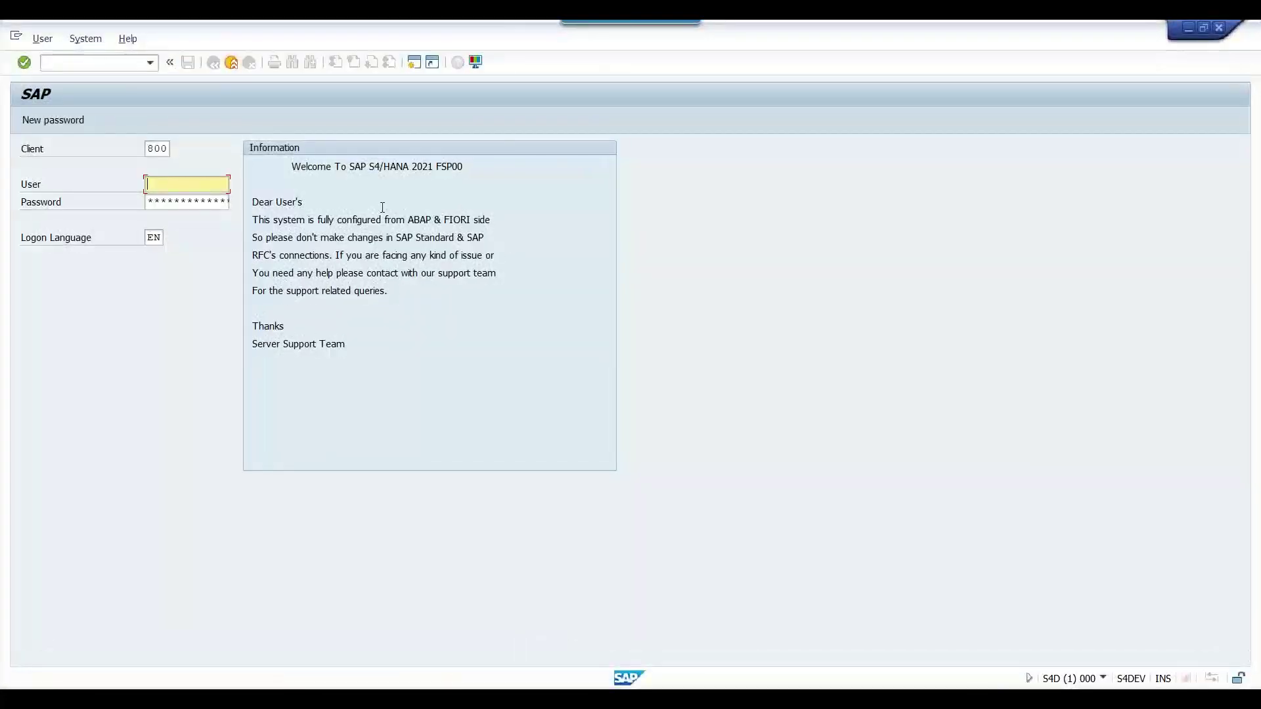
text(mob5)
key(Tab)
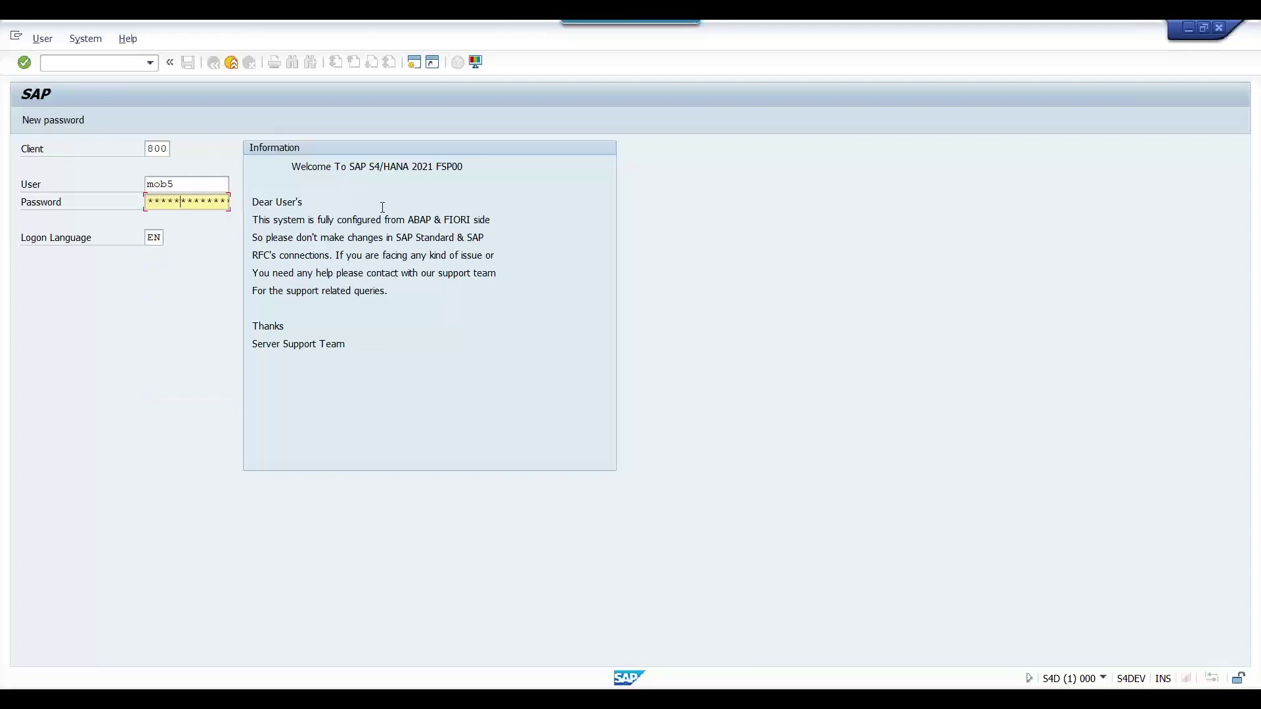
key(Return)
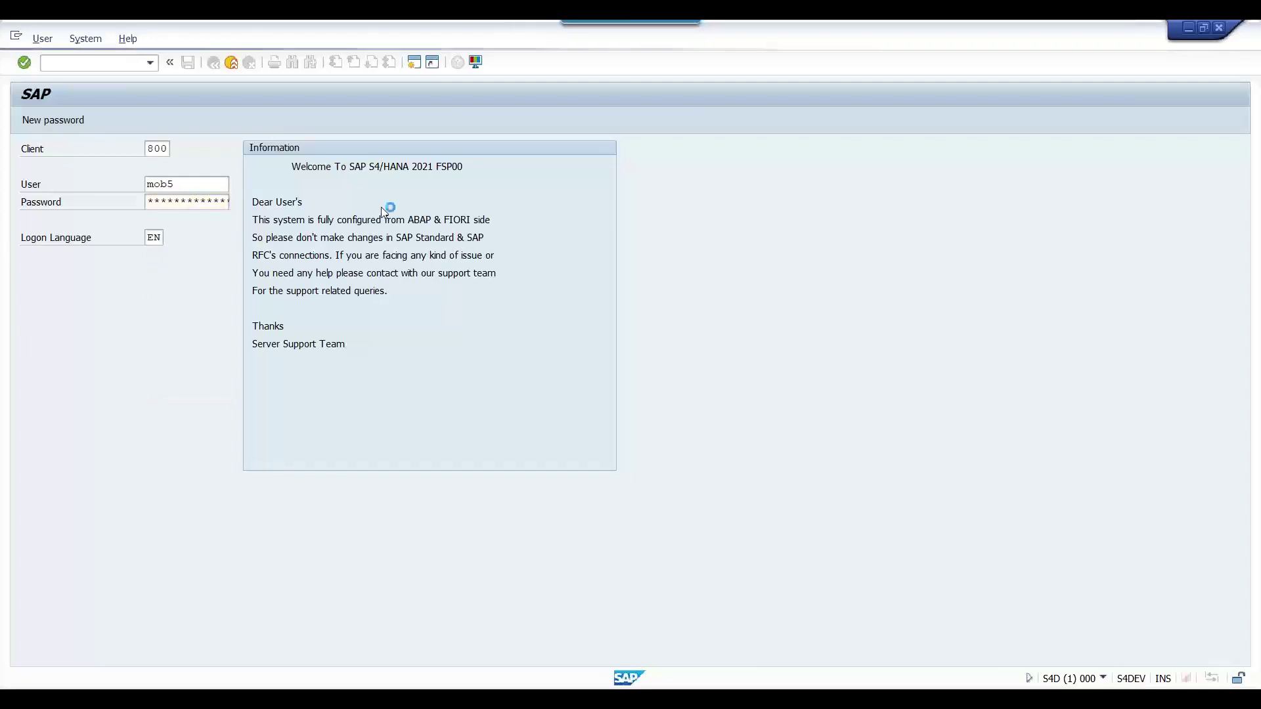
Display table SNWD_PD in SE11, picking it from the input history
text(se11)
key(Return)
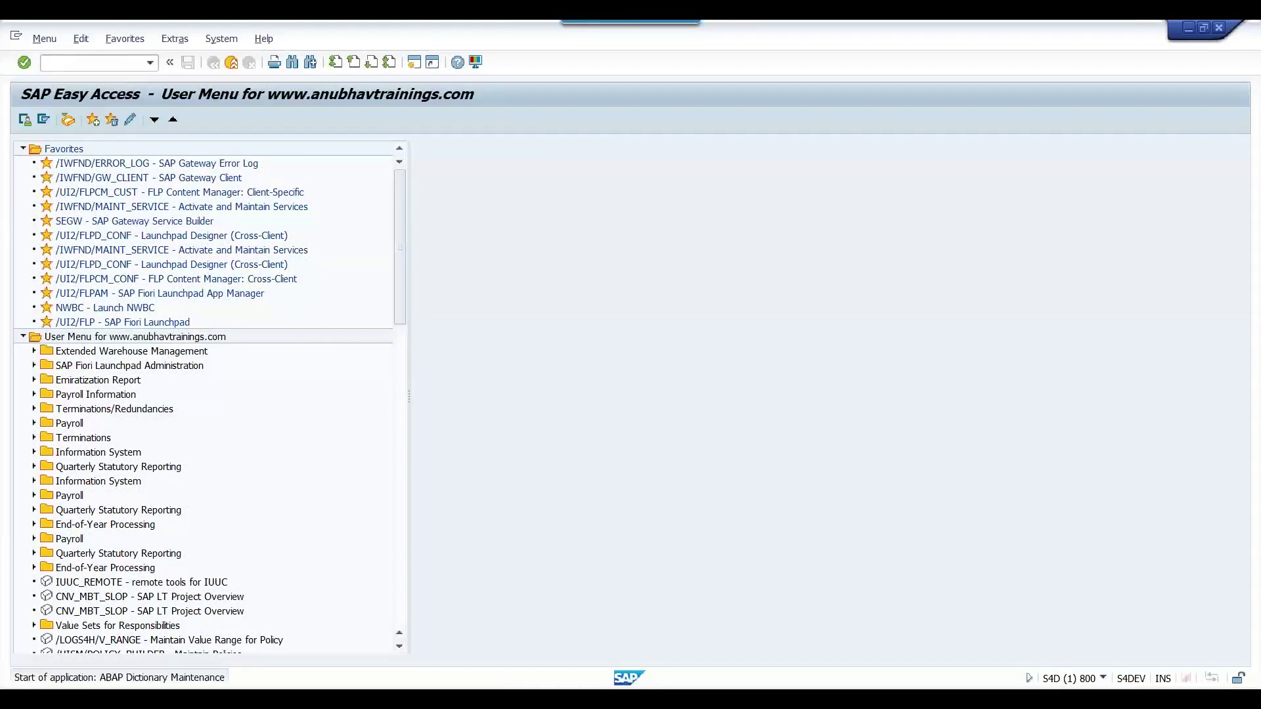
key(Down)
key(Return)
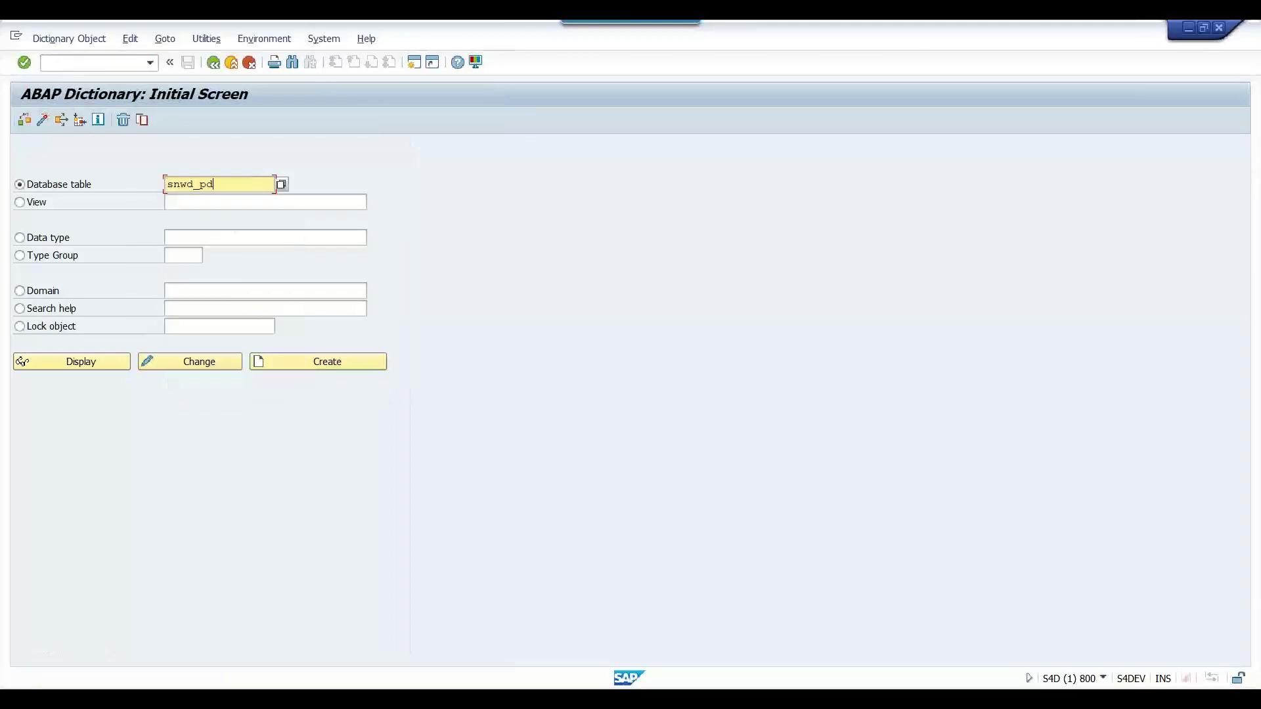
click(72, 368)
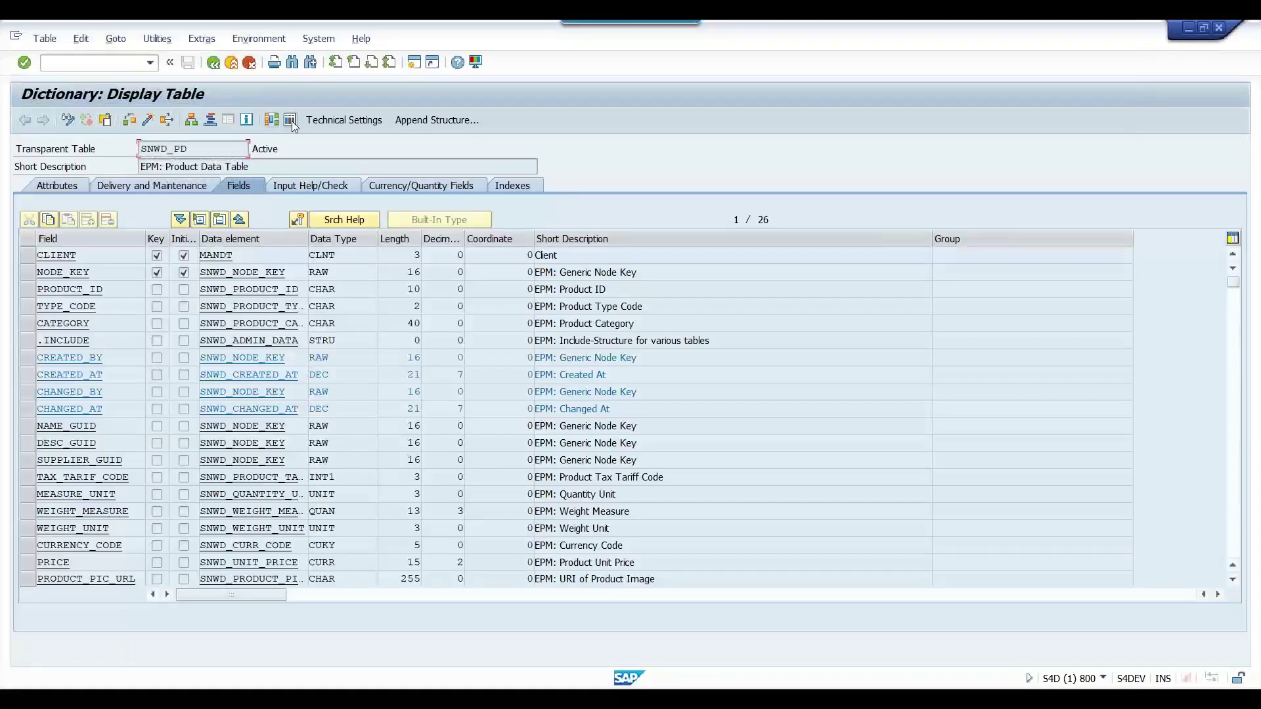
Open the SNWD_PD contents selection and search for PRODUCT_ID OF-2024
click(293, 121)
click(27, 117)
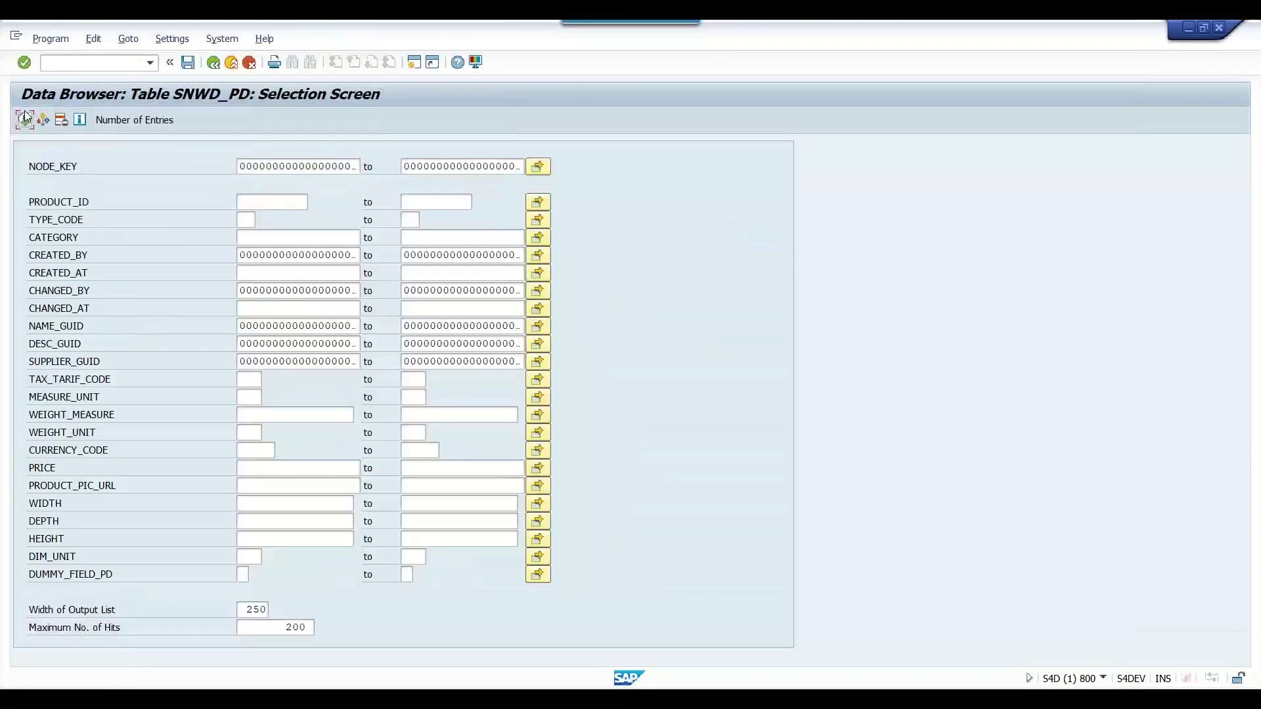
click(280, 202)
text(OG)
key(BackSpace)
text(F-2024)
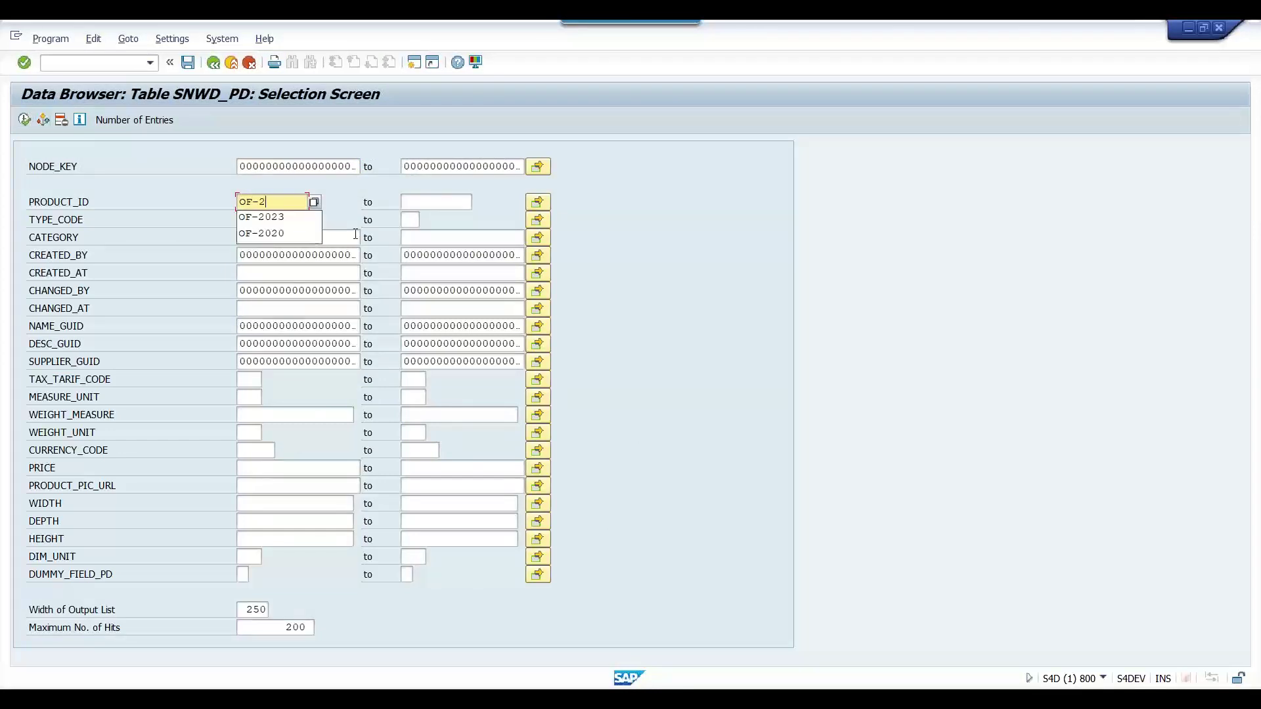
click(24, 120)
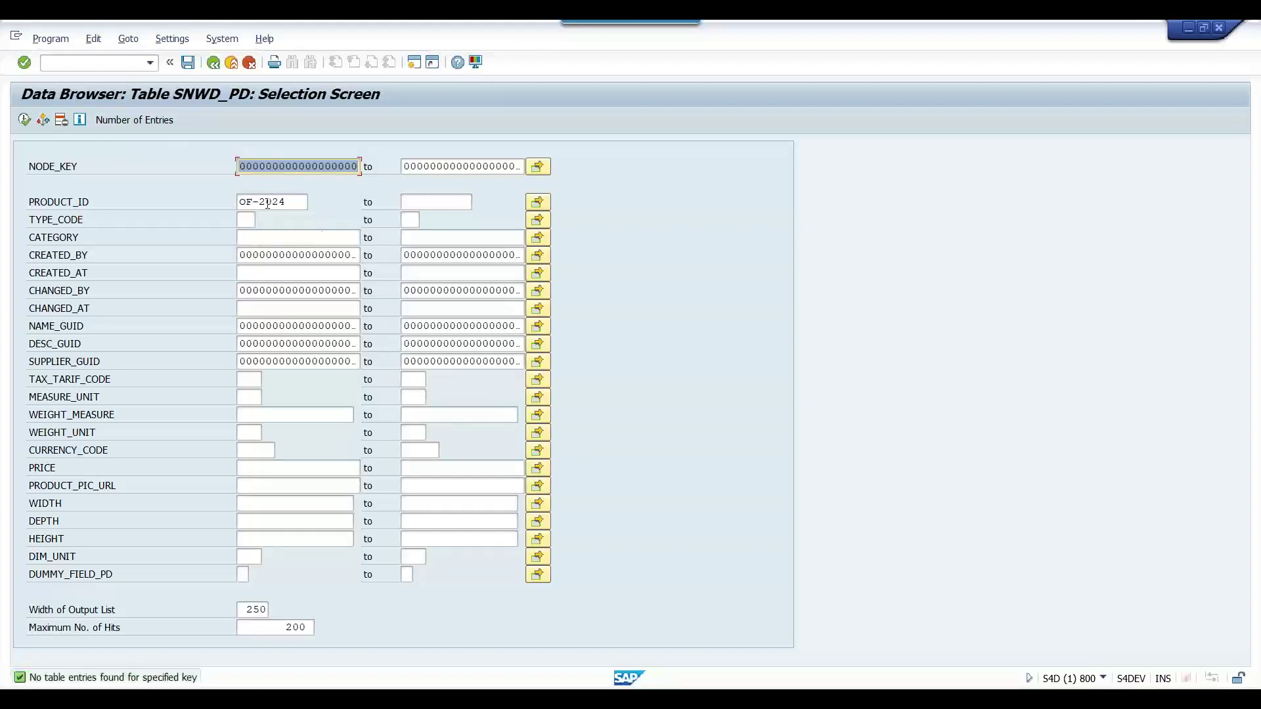
Inspect the no-table-entries message details, close them, and return to the emulator
double_click(161, 677)
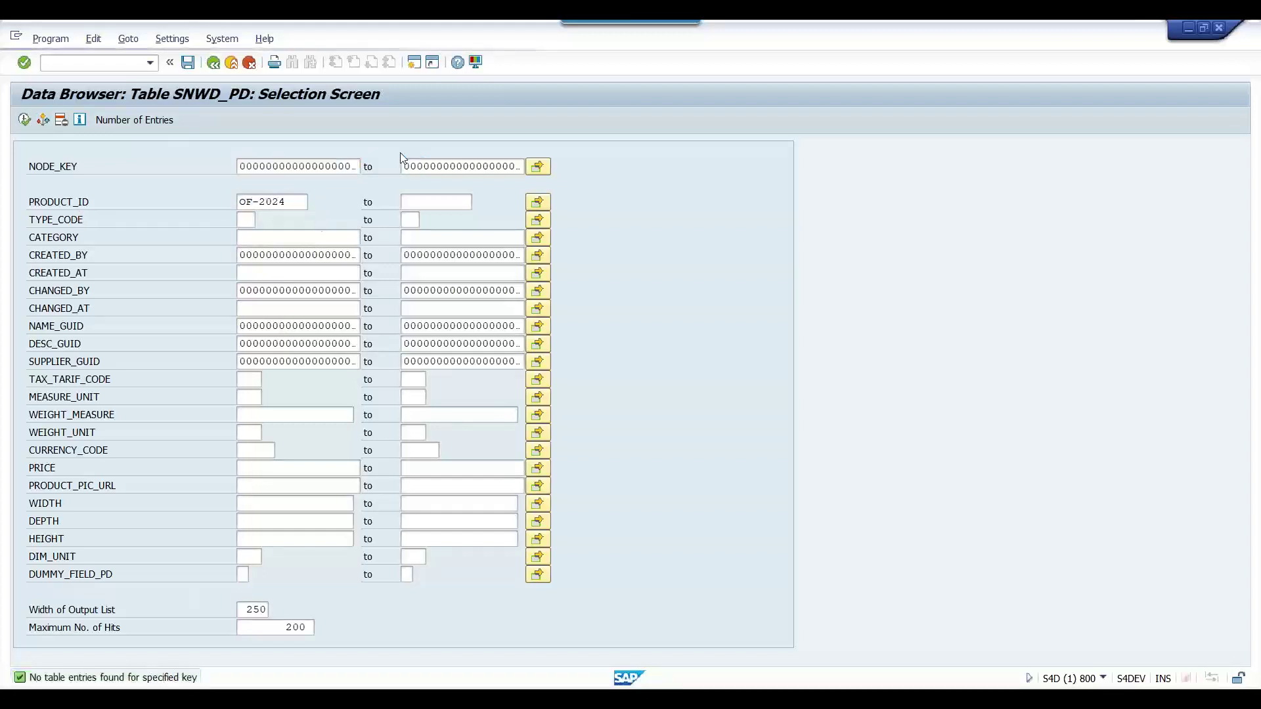
drag(829, 192, 987, 193)
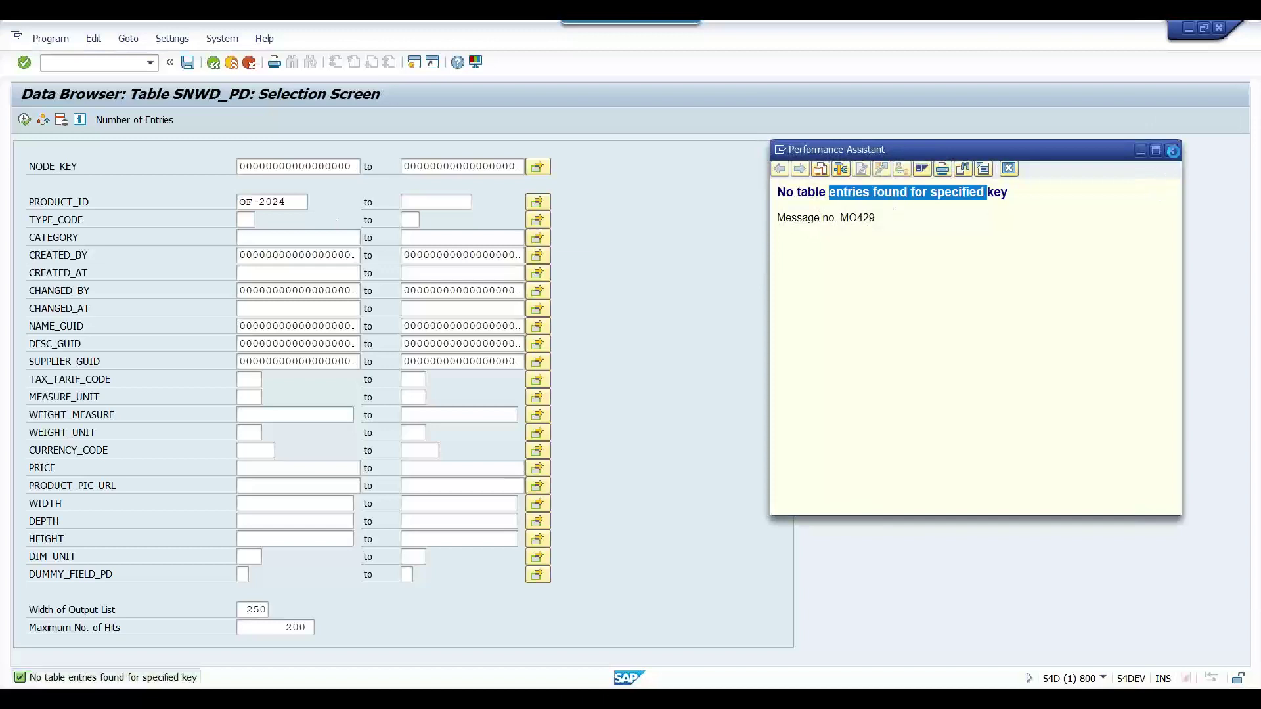
key(Escape)
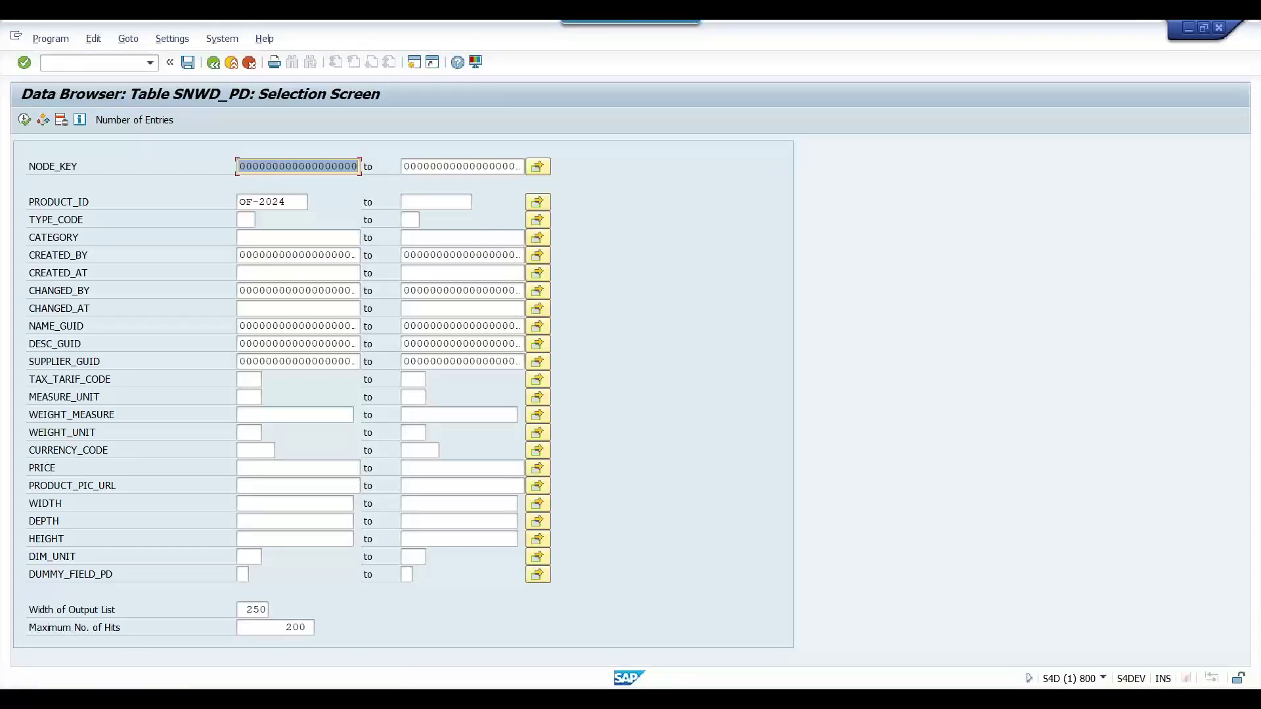
click(459, 624)
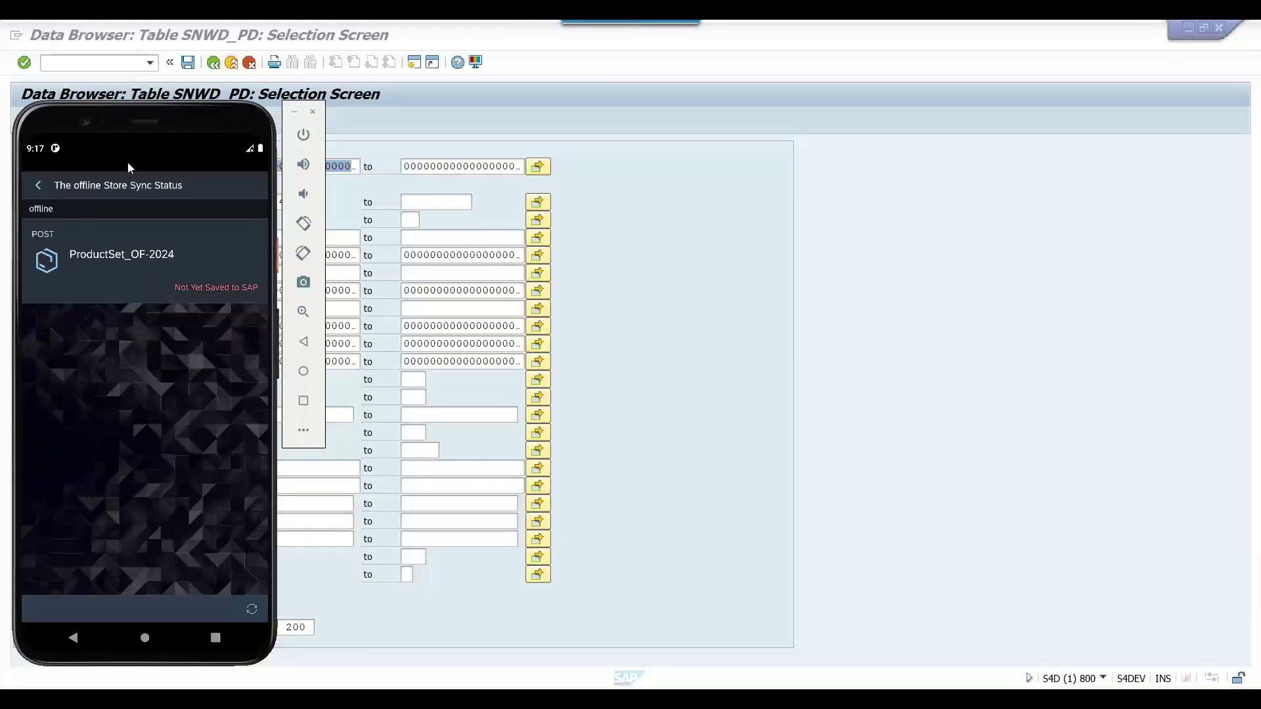
Turn Wi-Fi back on in the emulator and rerun the SAP search for OF-2024
drag(139, 154, 136, 326)
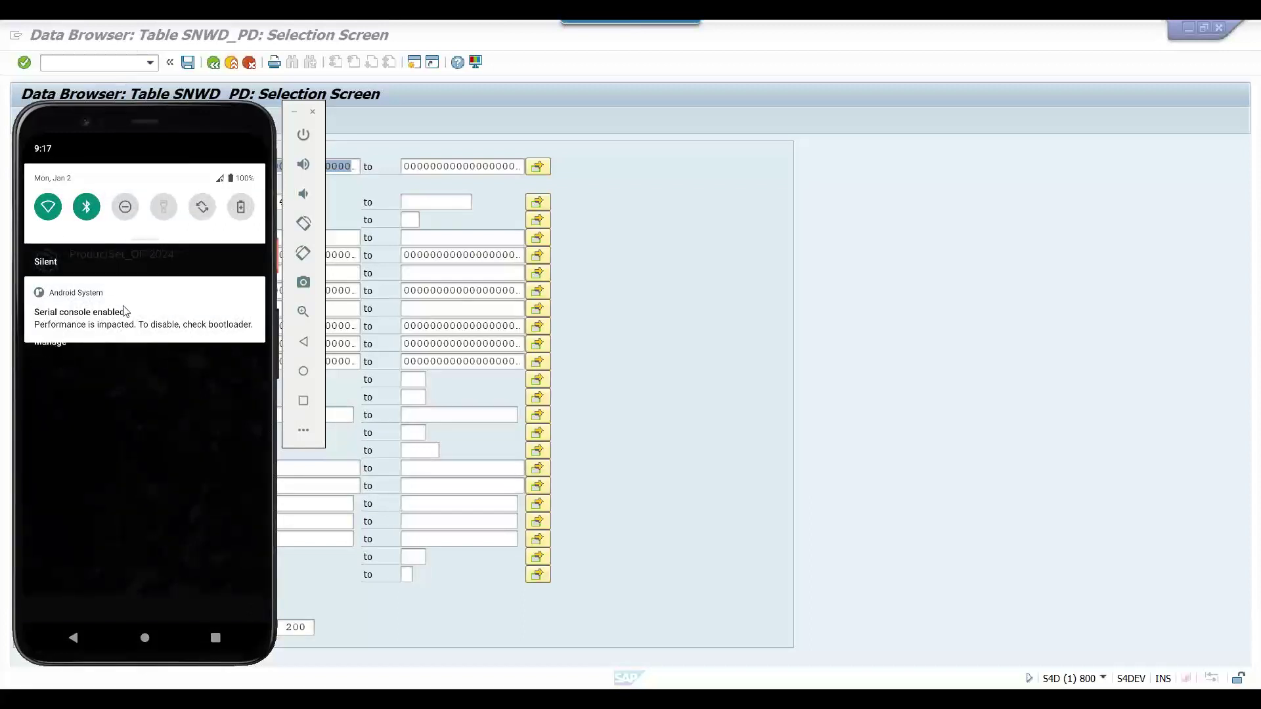
drag(119, 448, 124, 267)
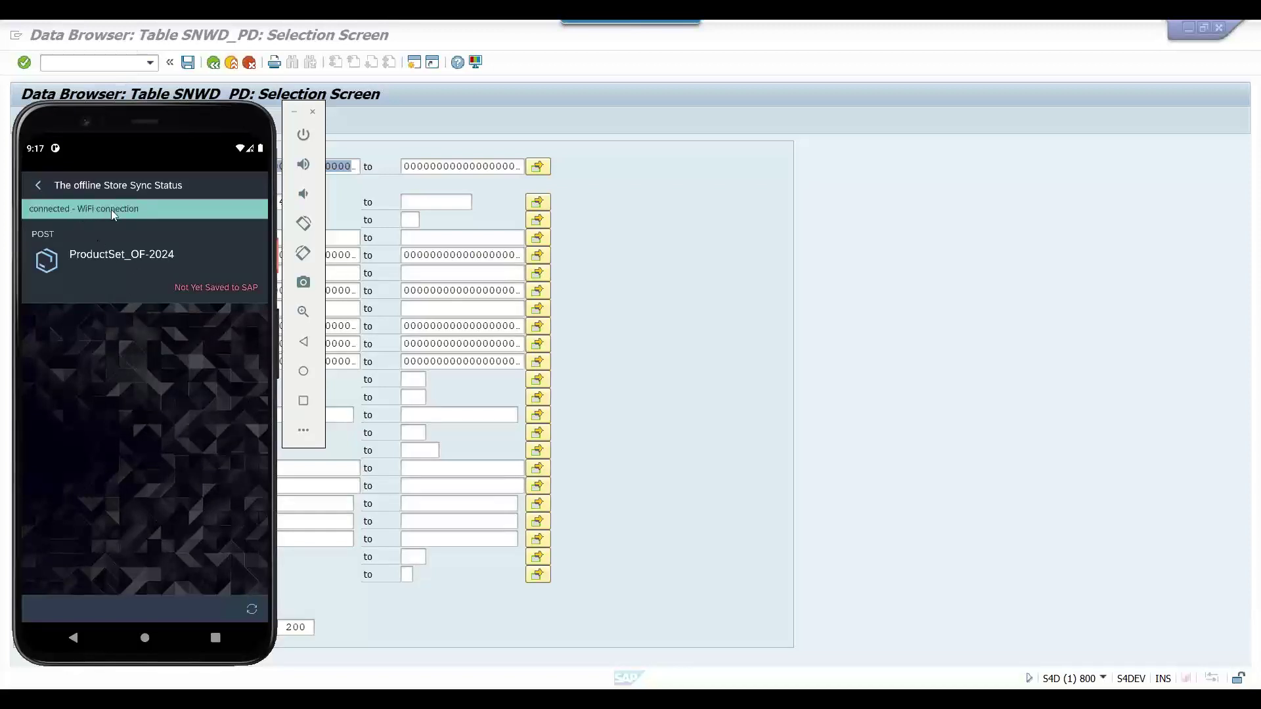
click(610, 200)
click(24, 121)
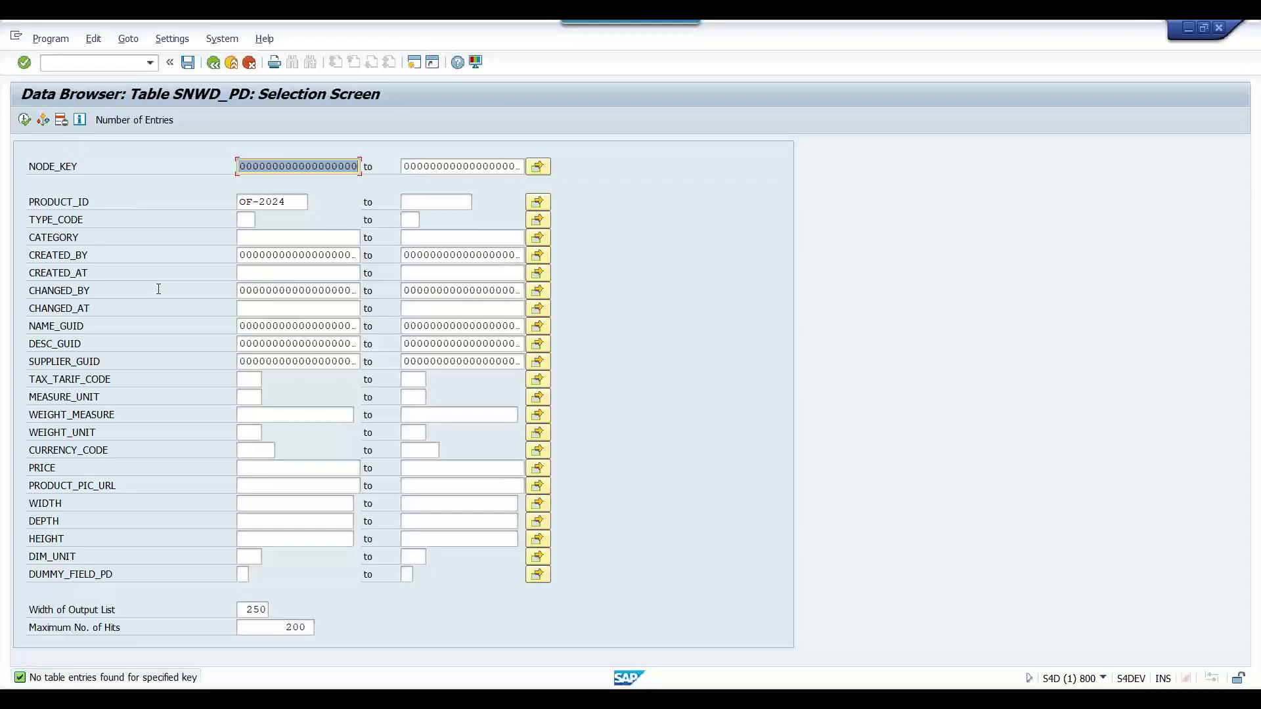
key(alt+Tab)
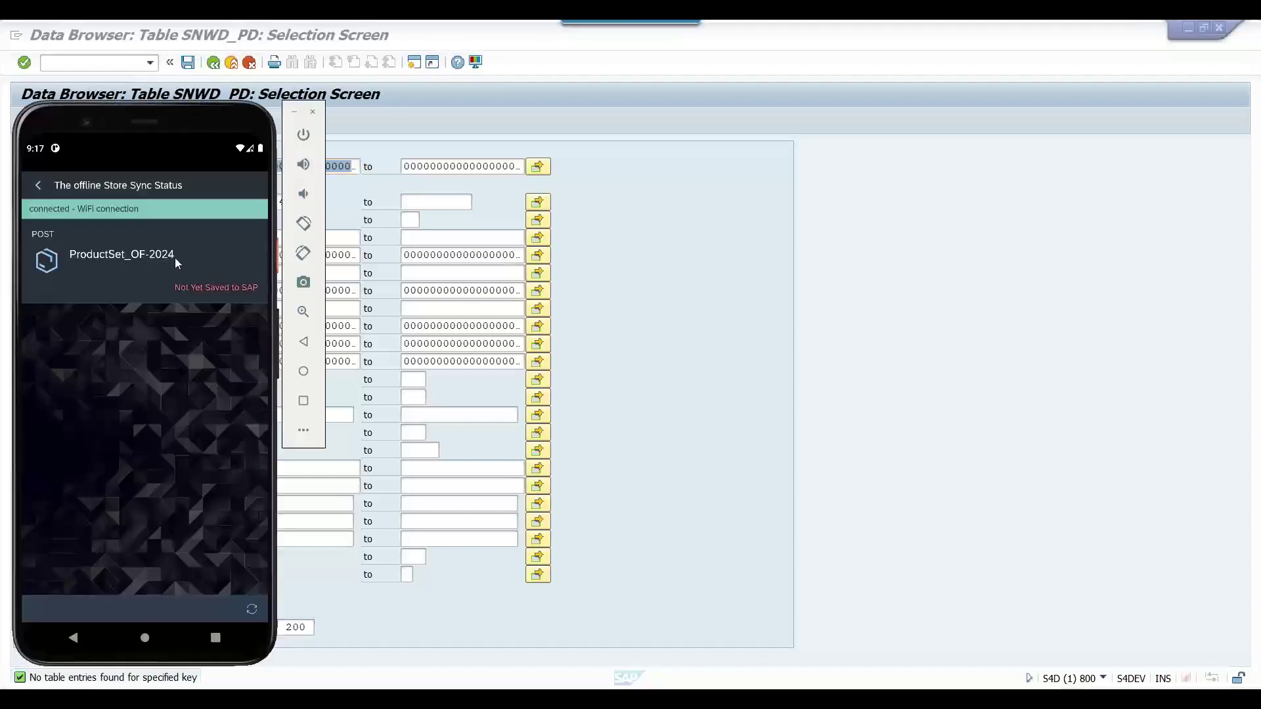
key(alt+Tab)
key(alt+Tab)
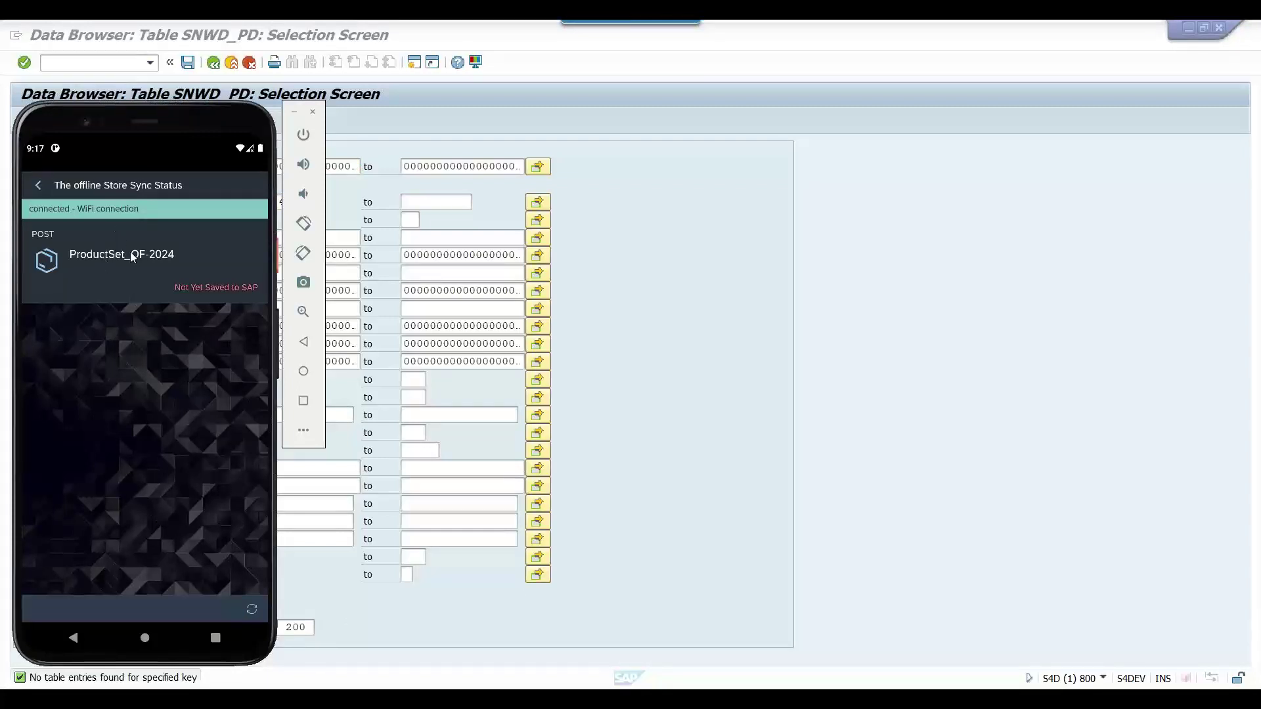
Reopen the new-product form in the app and save the prefilled OF-2024 product
click(38, 185)
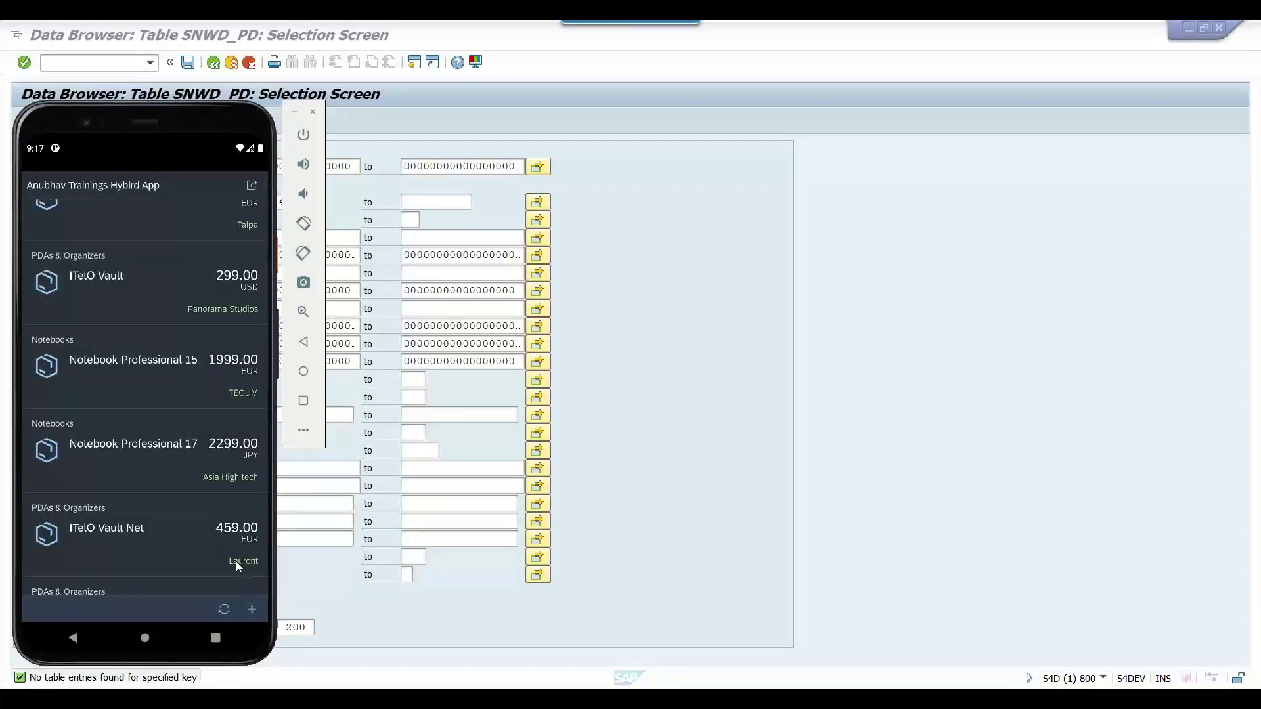
click(252, 611)
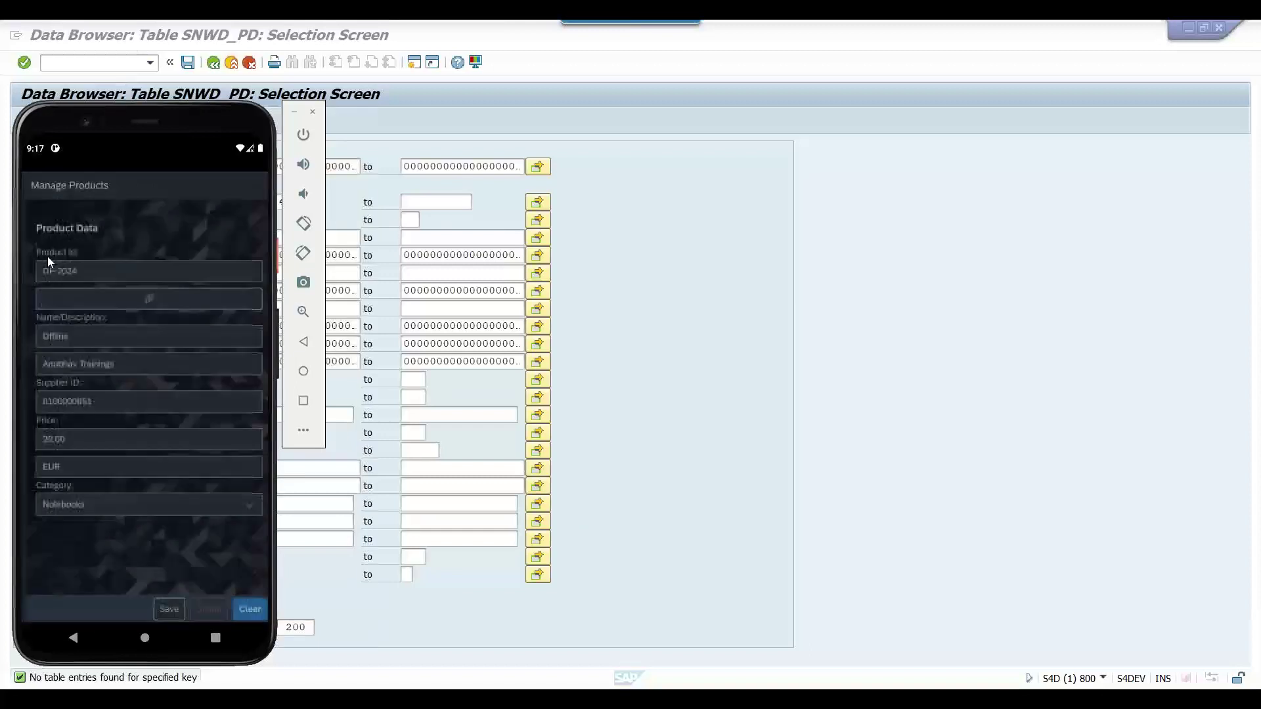
click(76, 644)
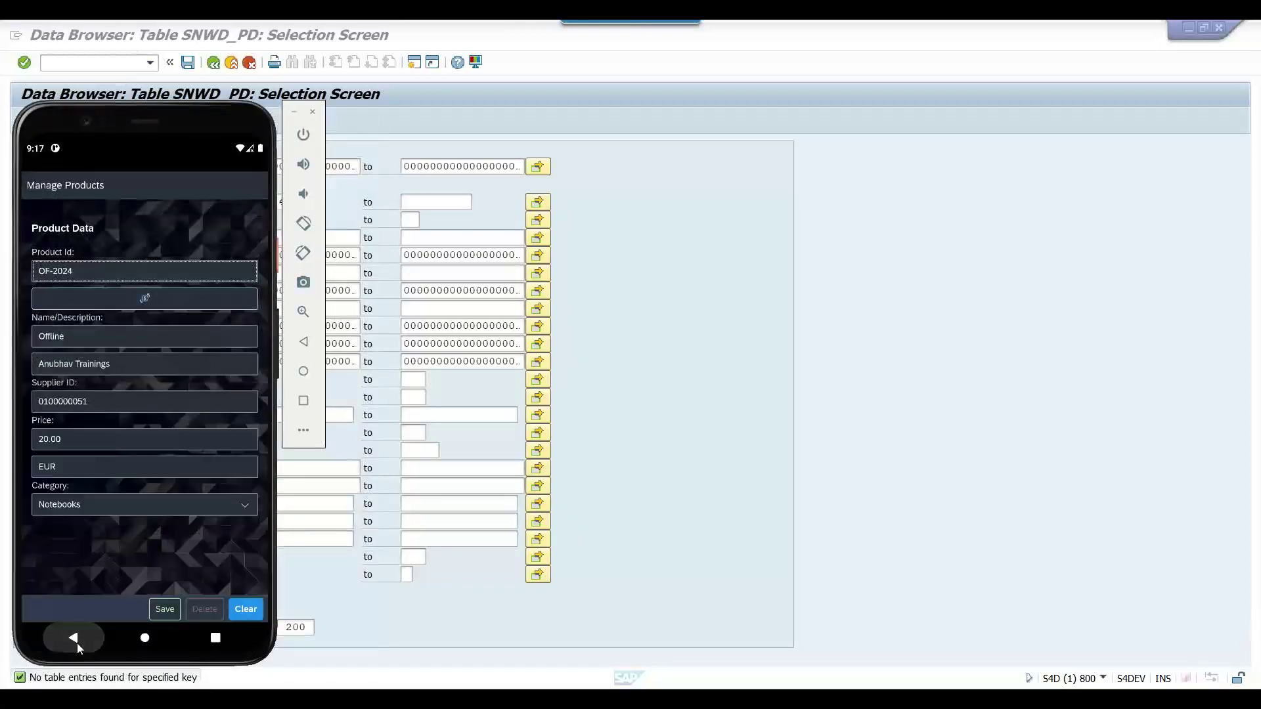
click(164, 606)
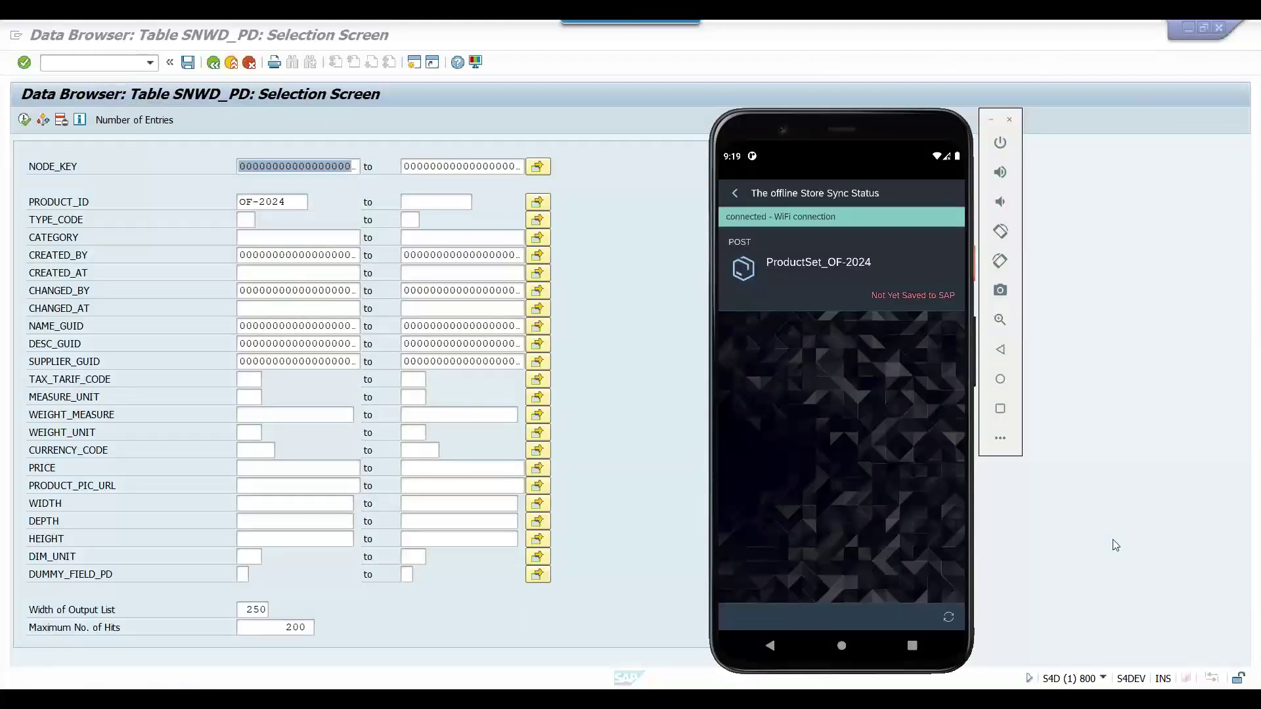
Rerun the SNWD_PD search and open OF-2024, checking category Notebooks and price 20,00 EUR
click(1115, 545)
click(24, 120)
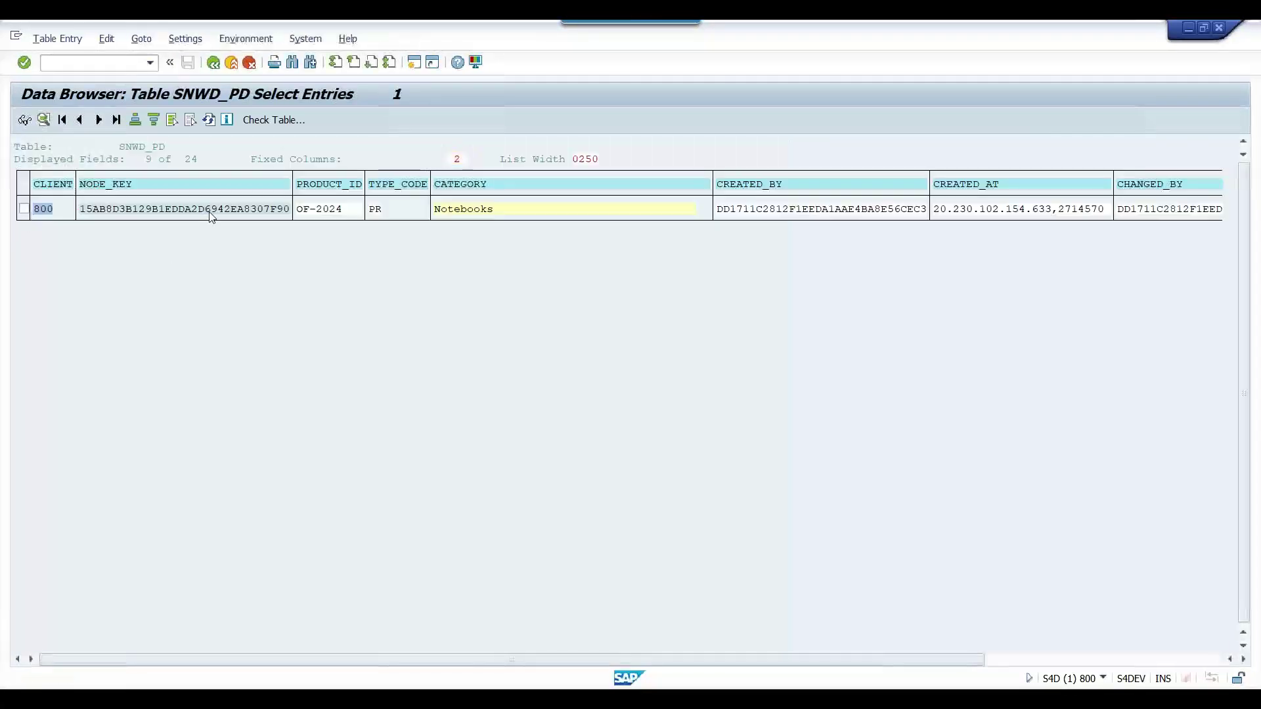
double_click(212, 213)
click(192, 241)
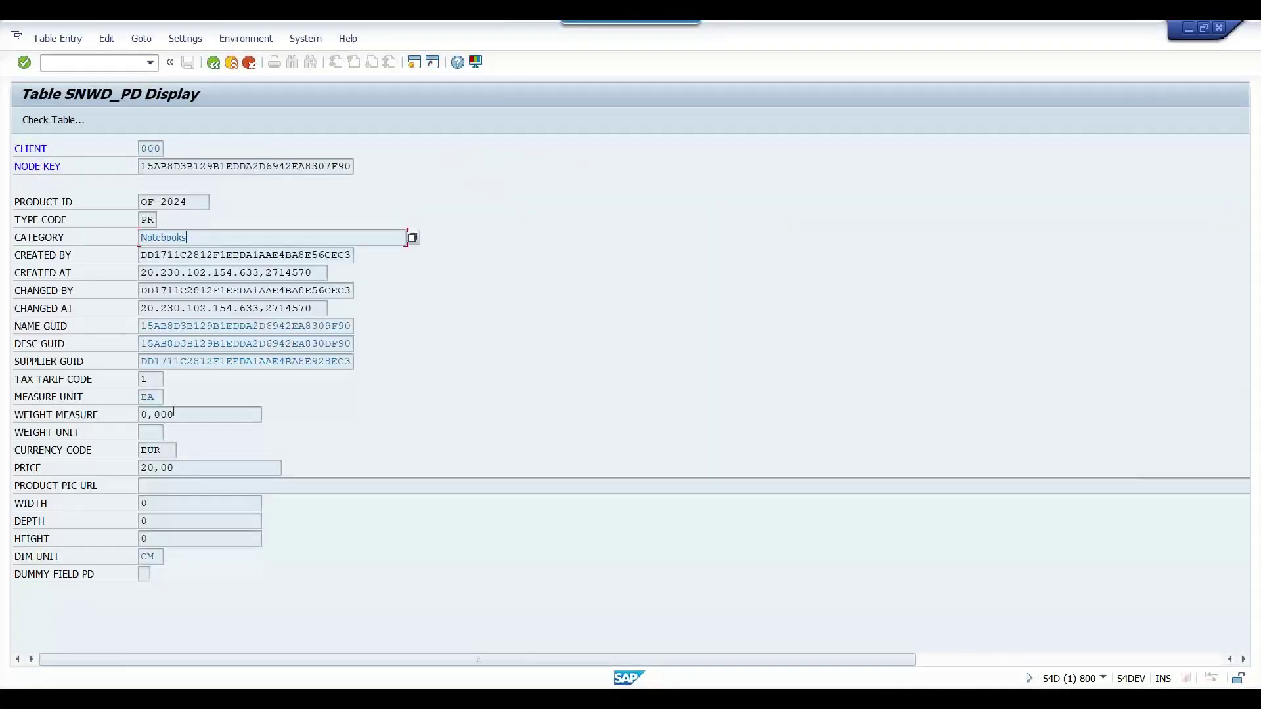
double_click(172, 467)
click(164, 201)
double_click(165, 201)
Reopen the emulator's Offline Store Sync Status page, now showing Server is in sync
key(alt+Tab)
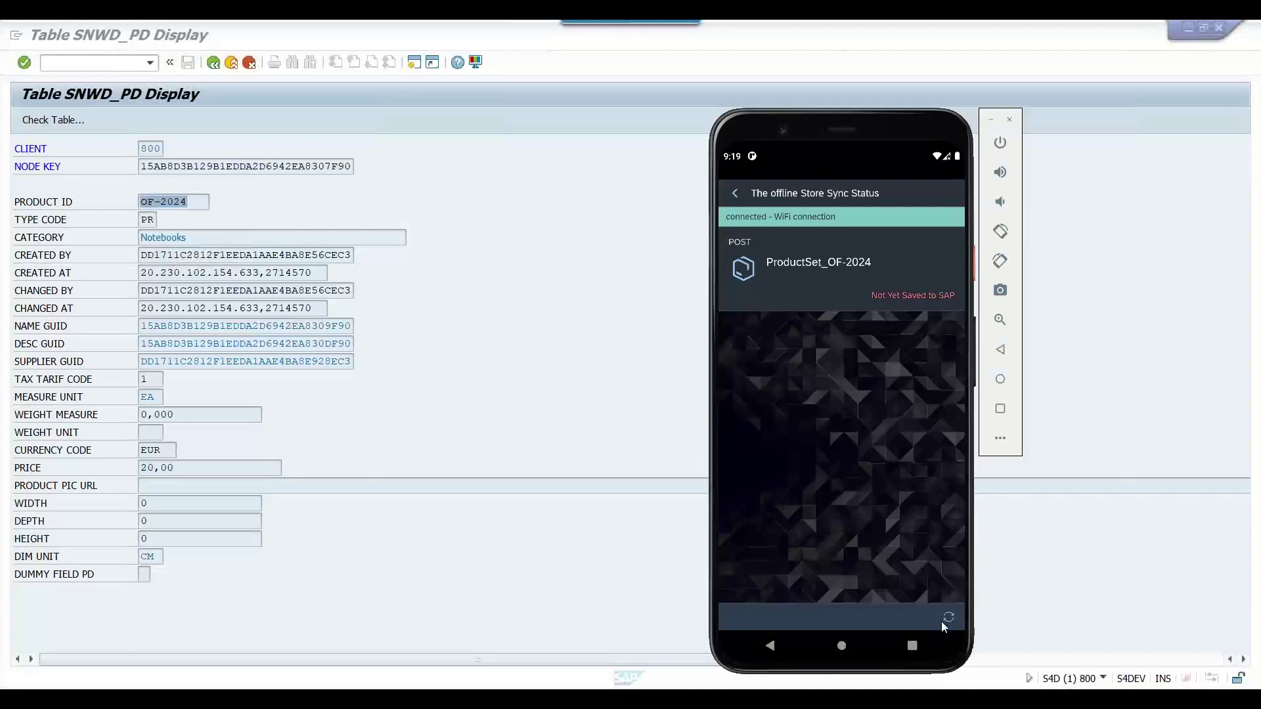
click(778, 646)
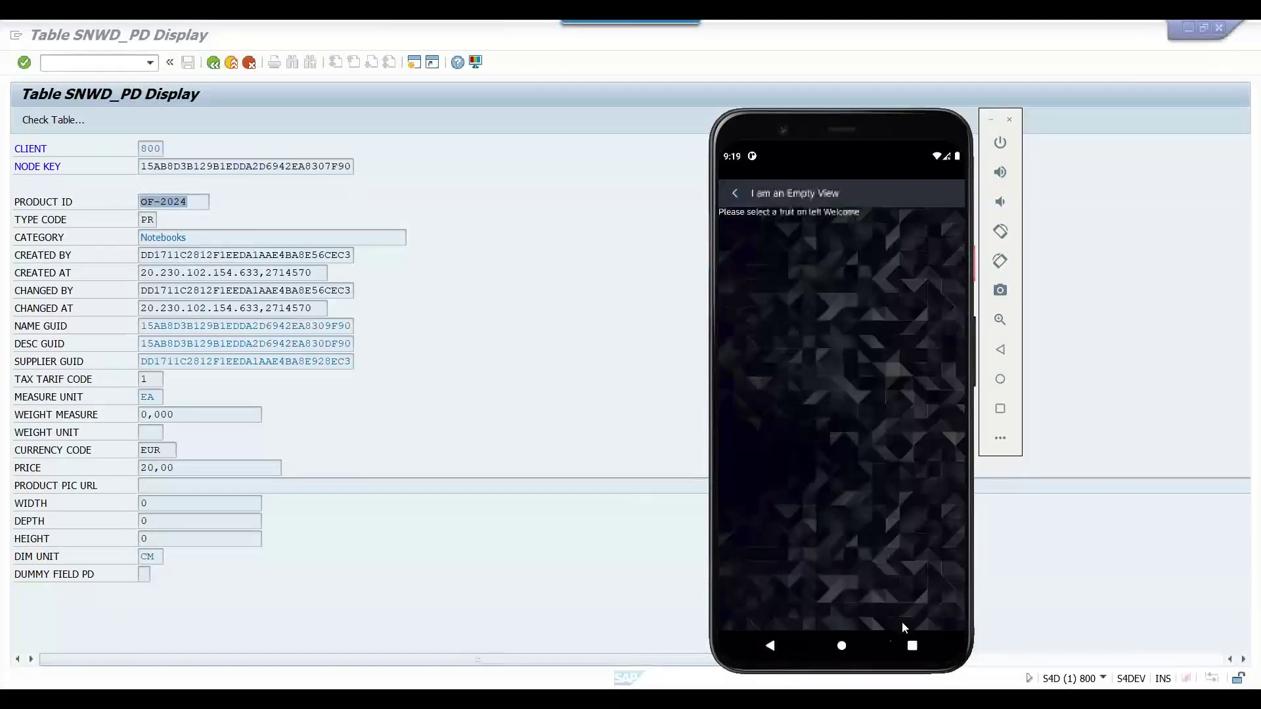
click(729, 189)
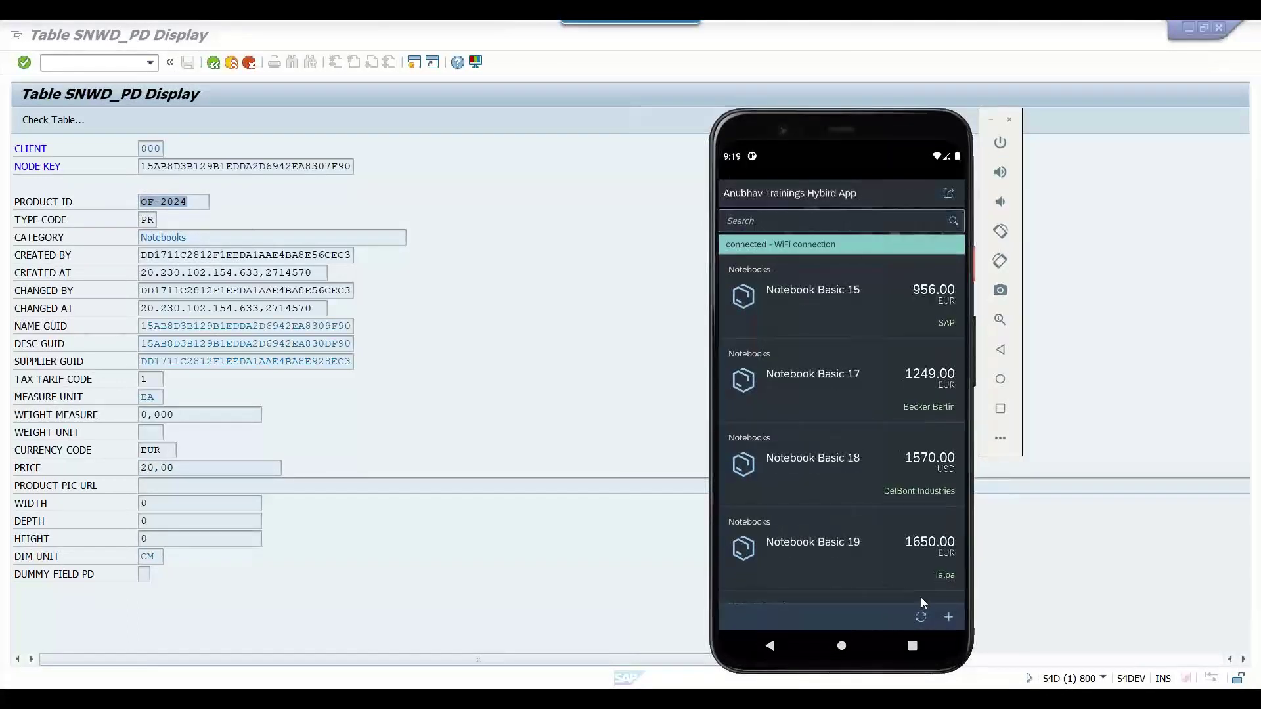
click(926, 617)
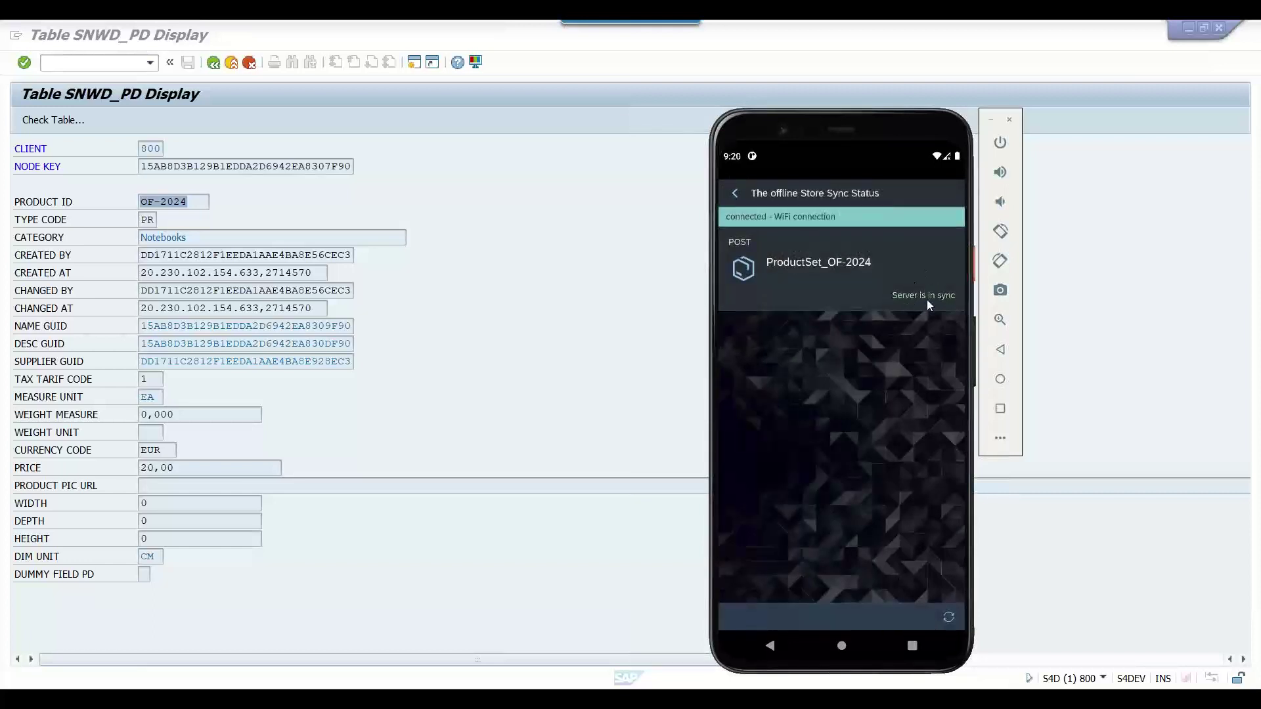